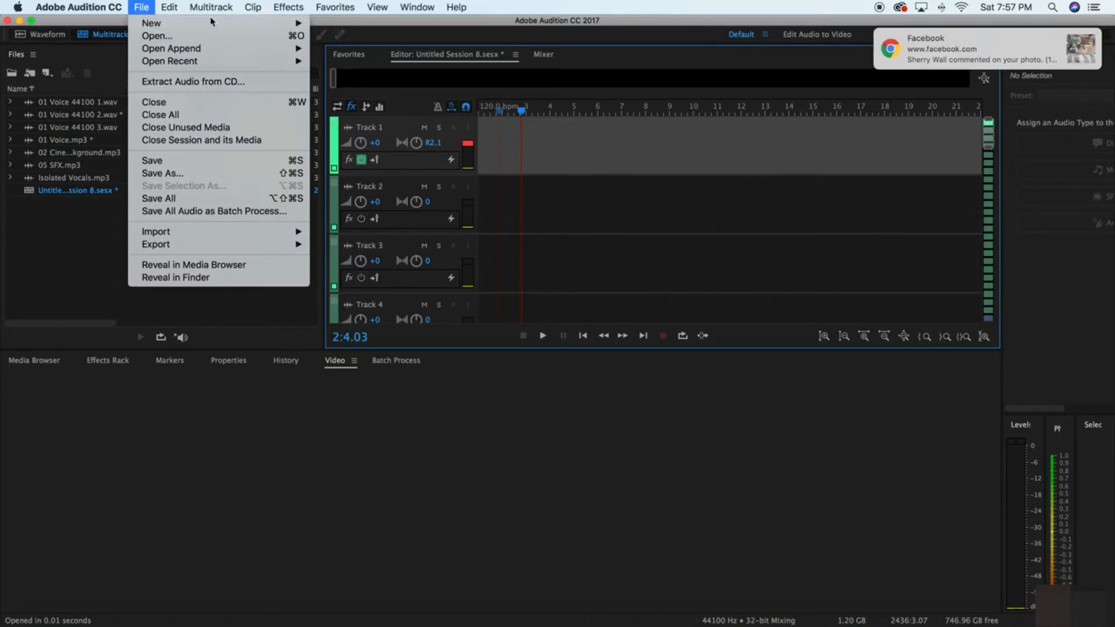
Step: Create a new multitrack session from the DJ Drop template, keeping the default session name and folder
{"action": "mouse_move", "coordinate": [208, 29]}
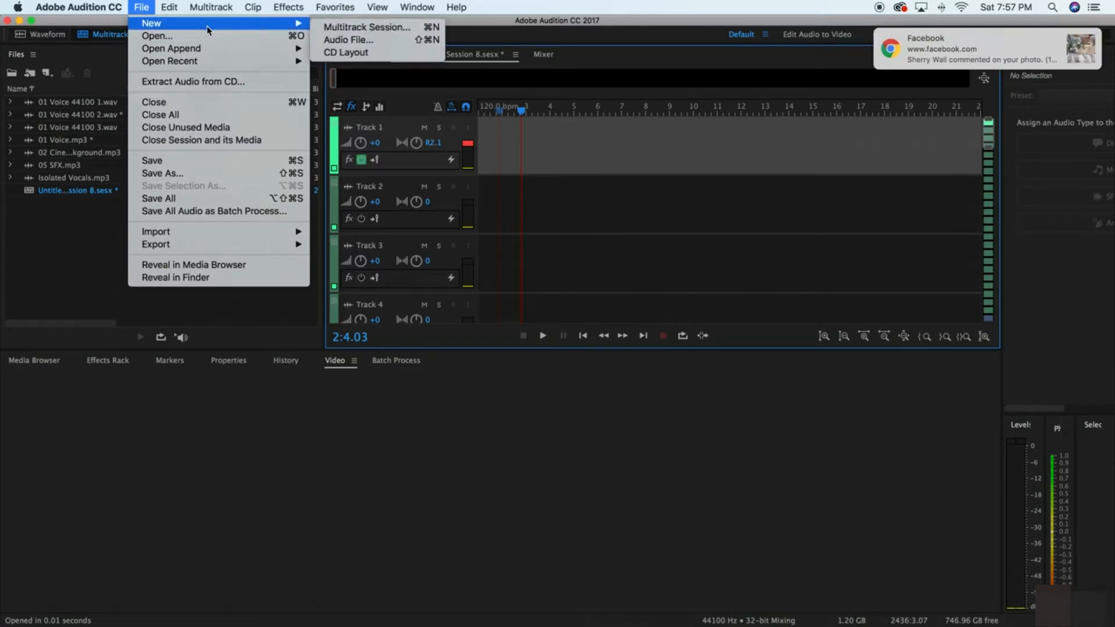
{"action": "left_click", "coordinate": [357, 29]}
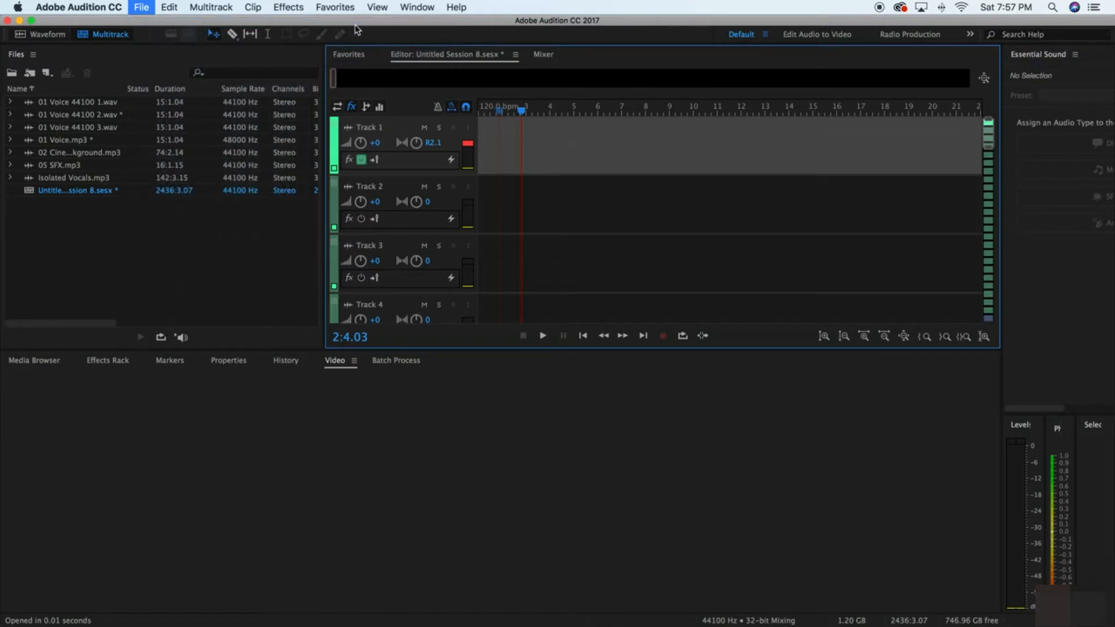
{"action": "left_click", "coordinate": [583, 311]}
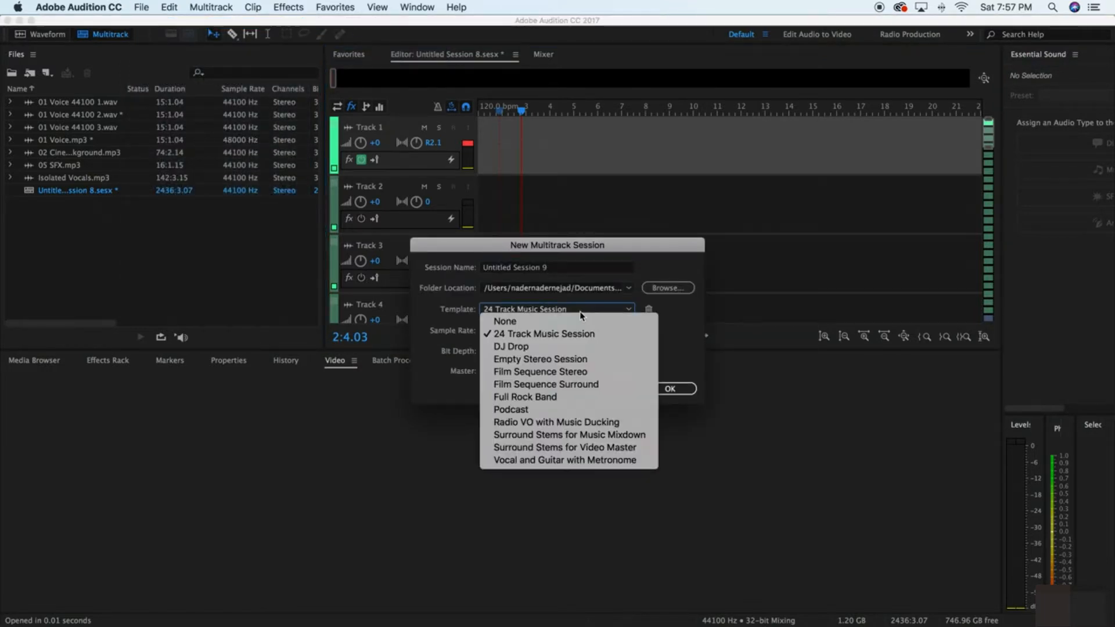
{"action": "left_click", "coordinate": [514, 347]}
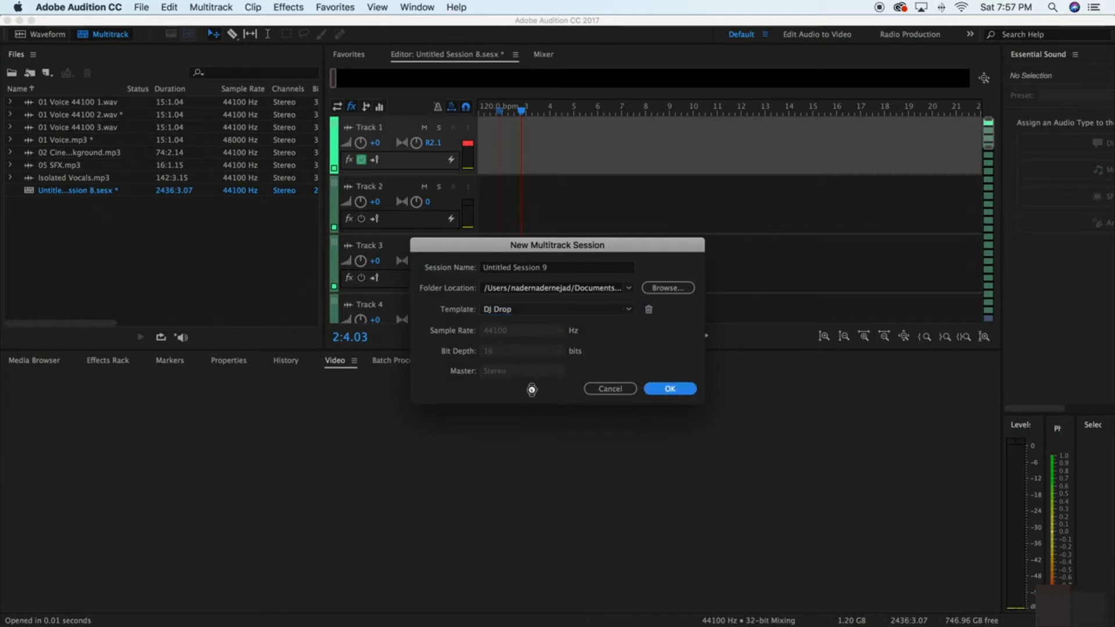
{"action": "key", "text": "Return"}
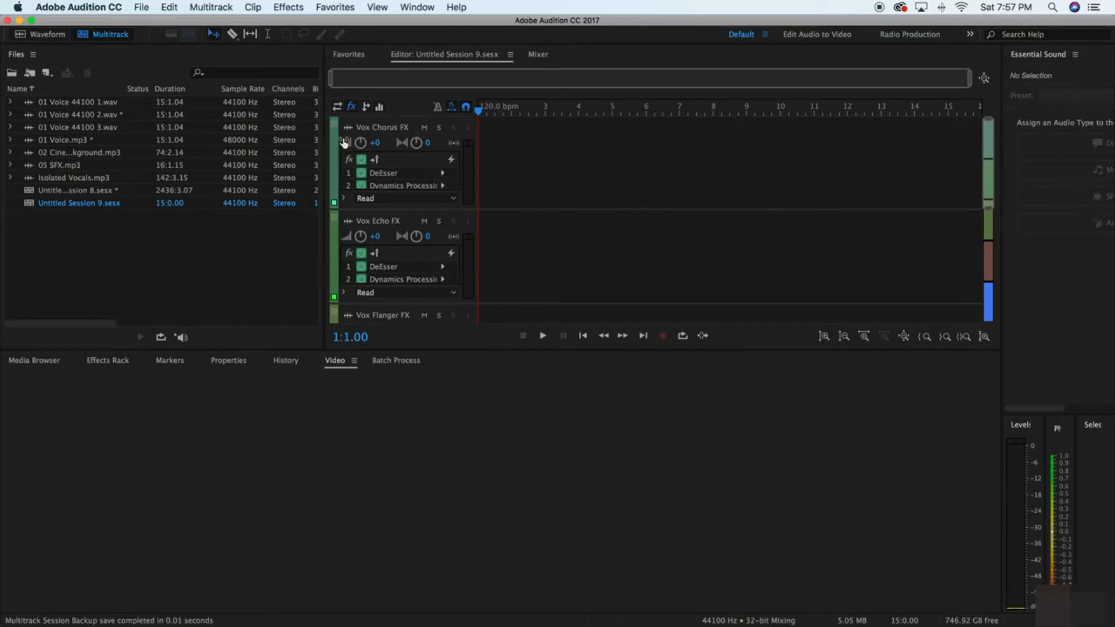
Step: Place 01 Voice.mp3 at the start of the Vox Chorus FX track, accepting a copy conformed to the session's sample rate
{"action": "scroll", "coordinate": [385, 257], "scroll_direction": "down", "scroll_amount": 2}
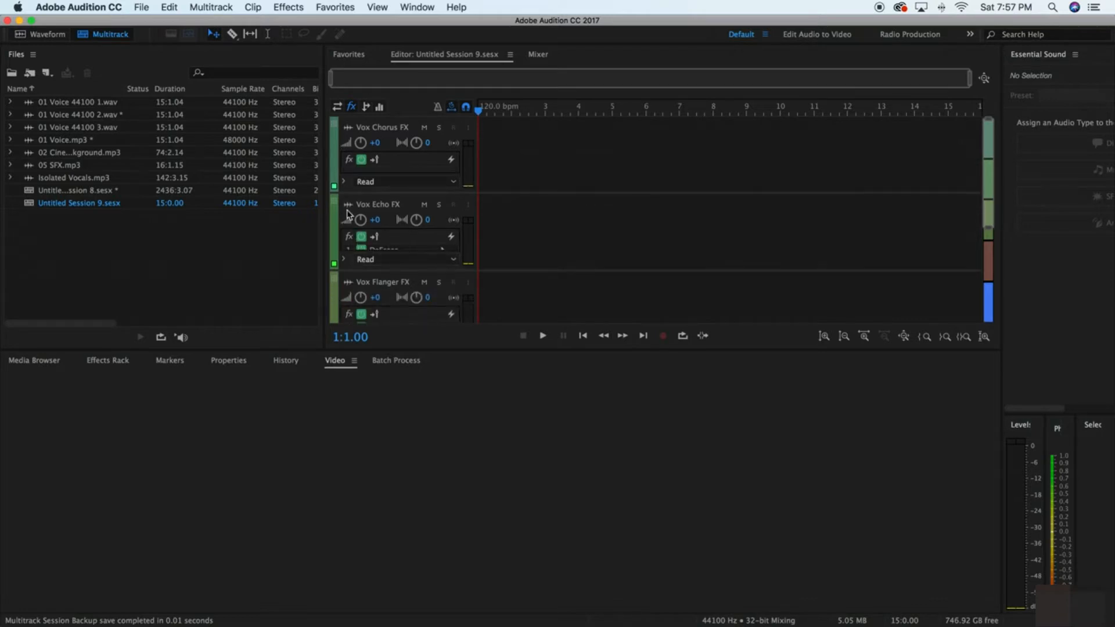
{"action": "scroll", "coordinate": [367, 278], "scroll_direction": "down", "scroll_amount": 2}
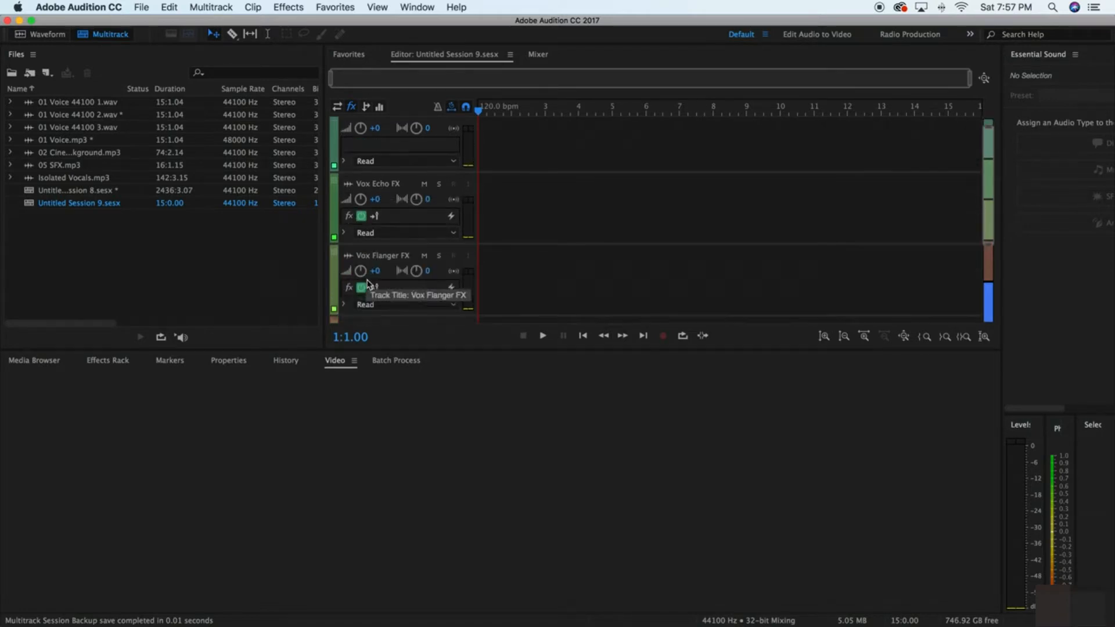
{"action": "scroll", "coordinate": [568, 266], "scroll_direction": "down", "scroll_amount": 3}
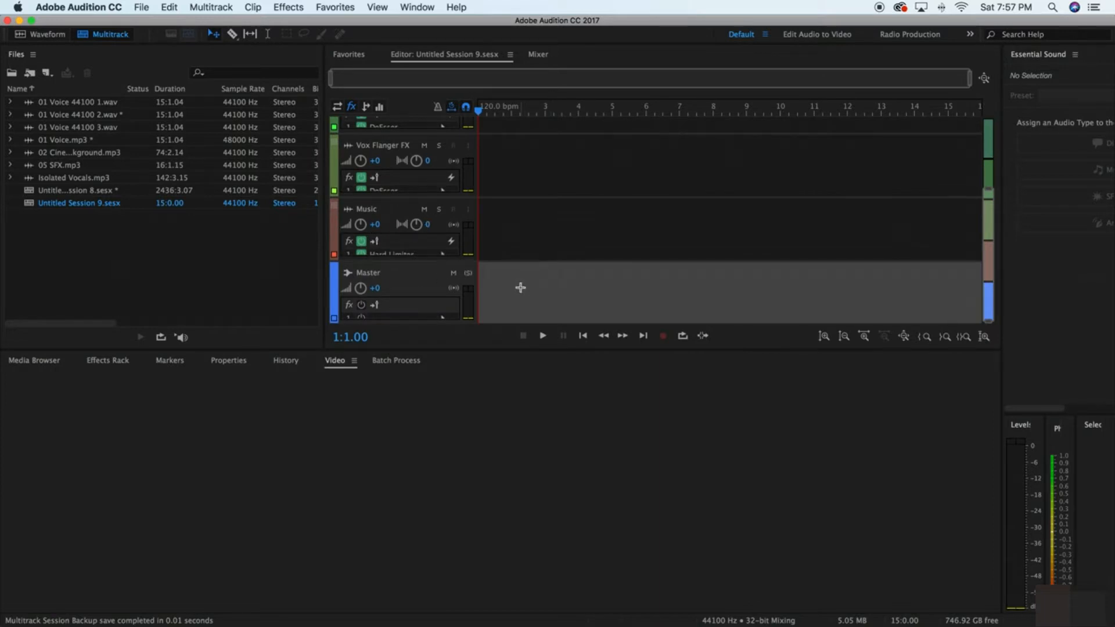
{"action": "scroll", "coordinate": [520, 288], "scroll_direction": "up", "scroll_amount": 3}
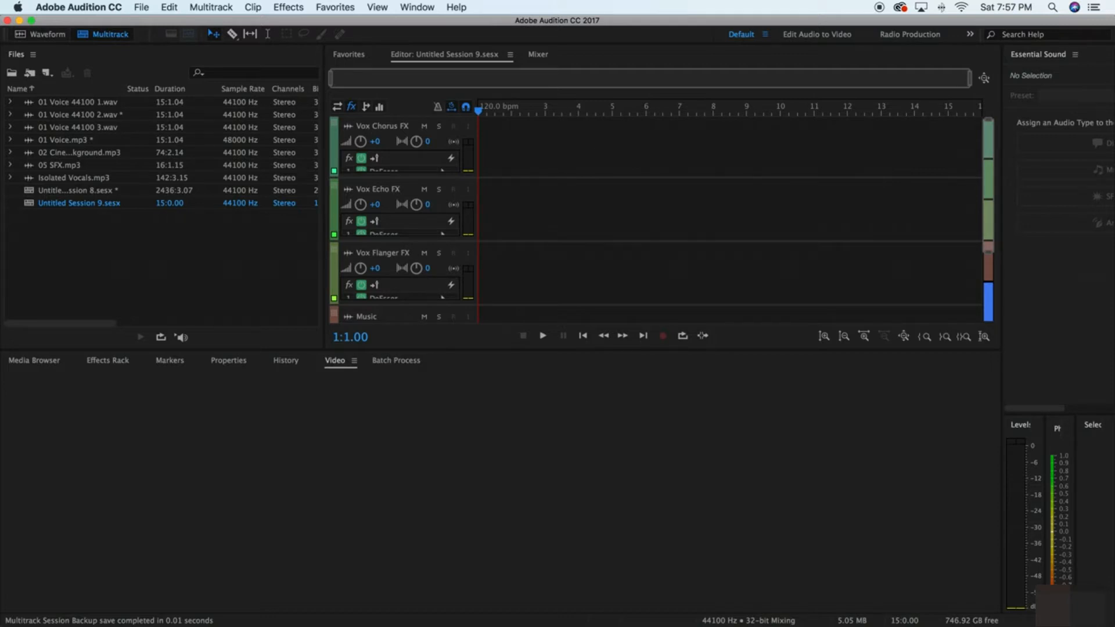
{"action": "left_click_drag", "start_coordinate": [65, 140], "coordinate": [492, 151]}
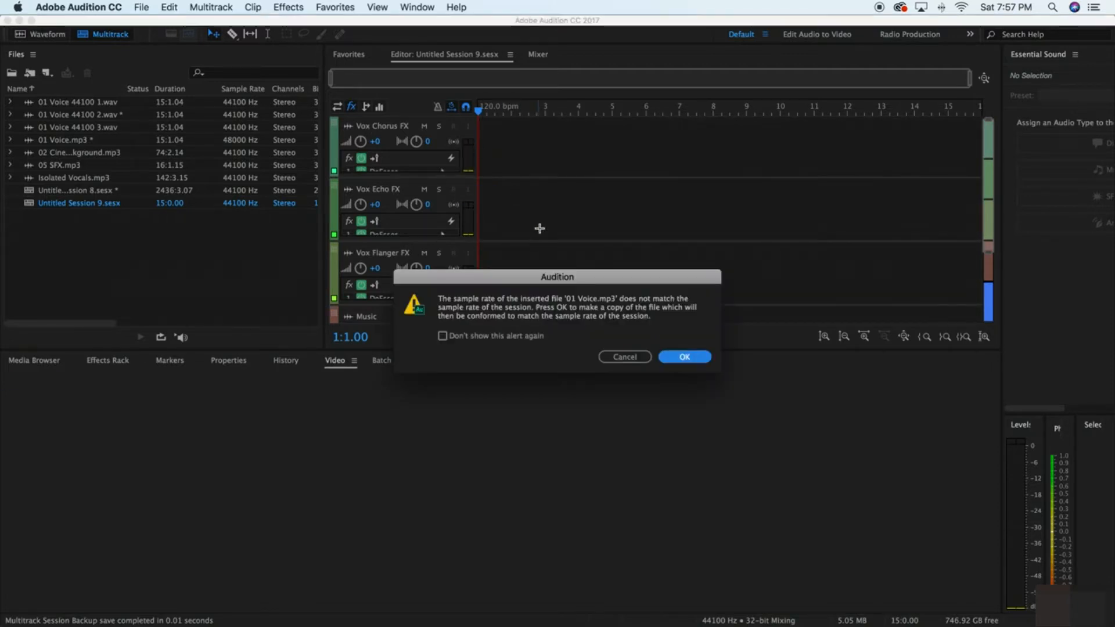
{"action": "left_click", "coordinate": [681, 357]}
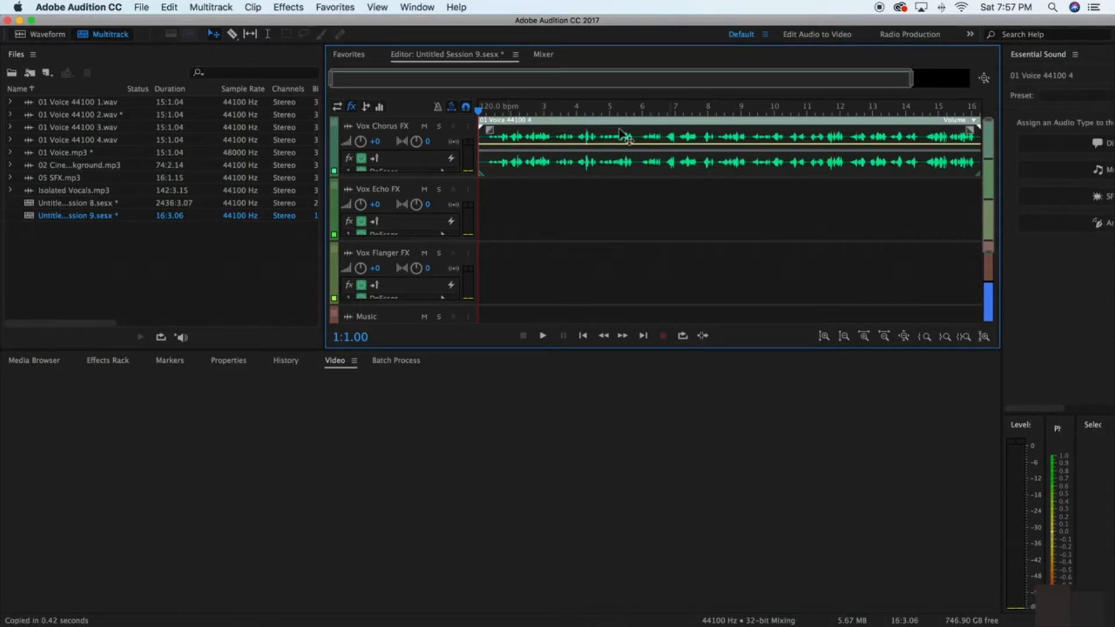
Step: Open the voice clip on the Vox Chorus FX track for waveform editing and hide its spectral display
{"action": "double_click", "coordinate": [554, 139]}
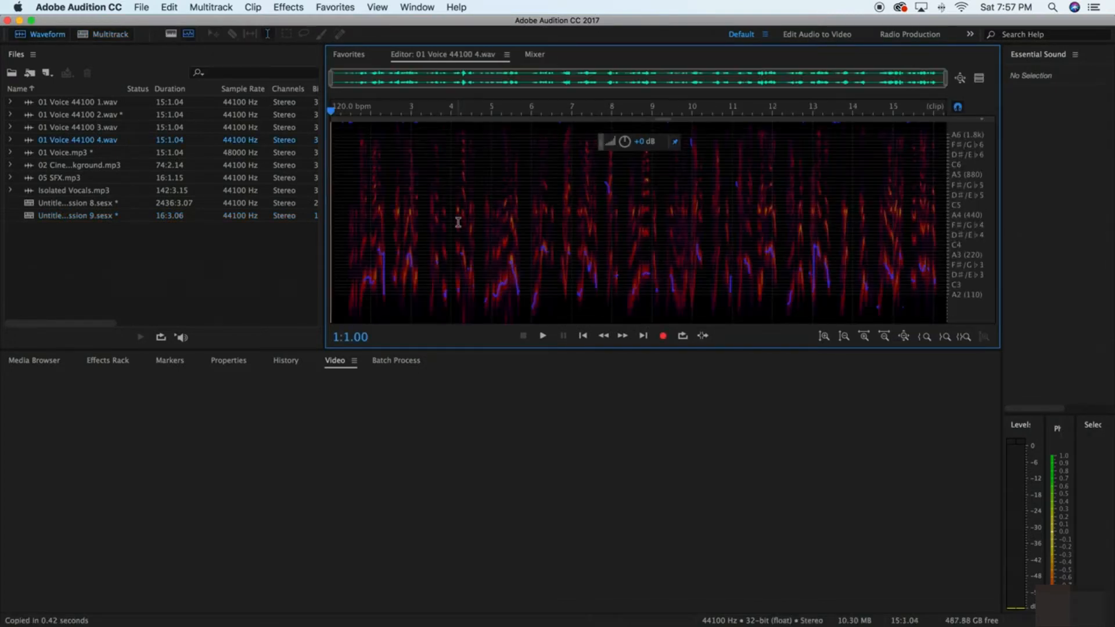
{"action": "left_click_drag", "start_coordinate": [672, 120], "coordinate": [675, 404]}
{"action": "left_click", "coordinate": [95, 34]}
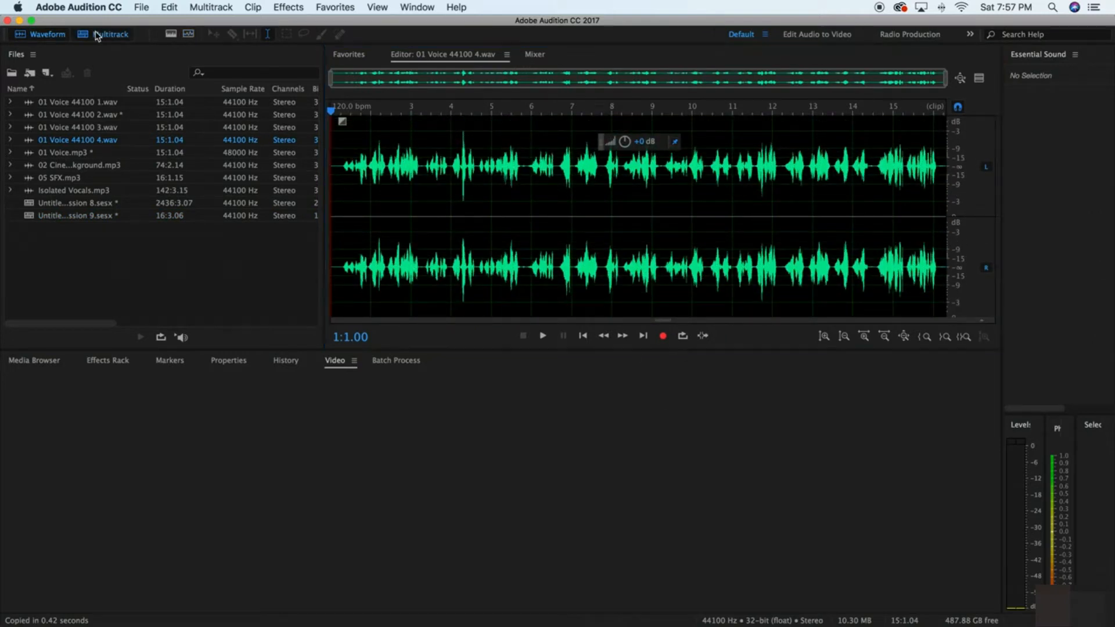
{"action": "double_click", "coordinate": [542, 169]}
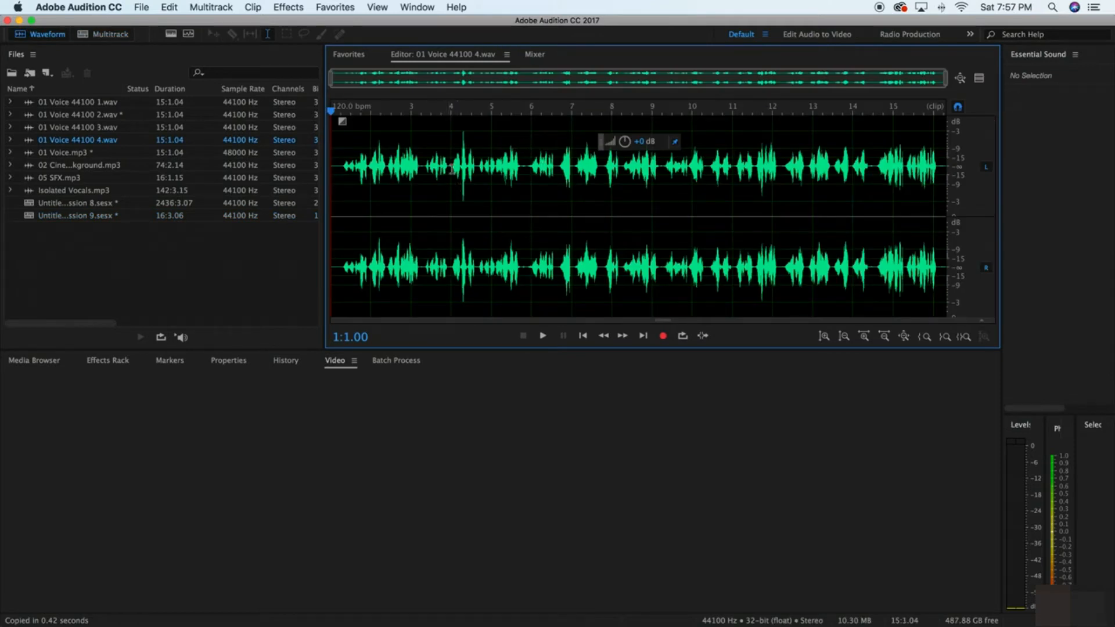
Step: Play a short passage of the voice recording from about 3:2.03
{"action": "left_click", "coordinate": [422, 171]}
{"action": "key", "text": "space"}
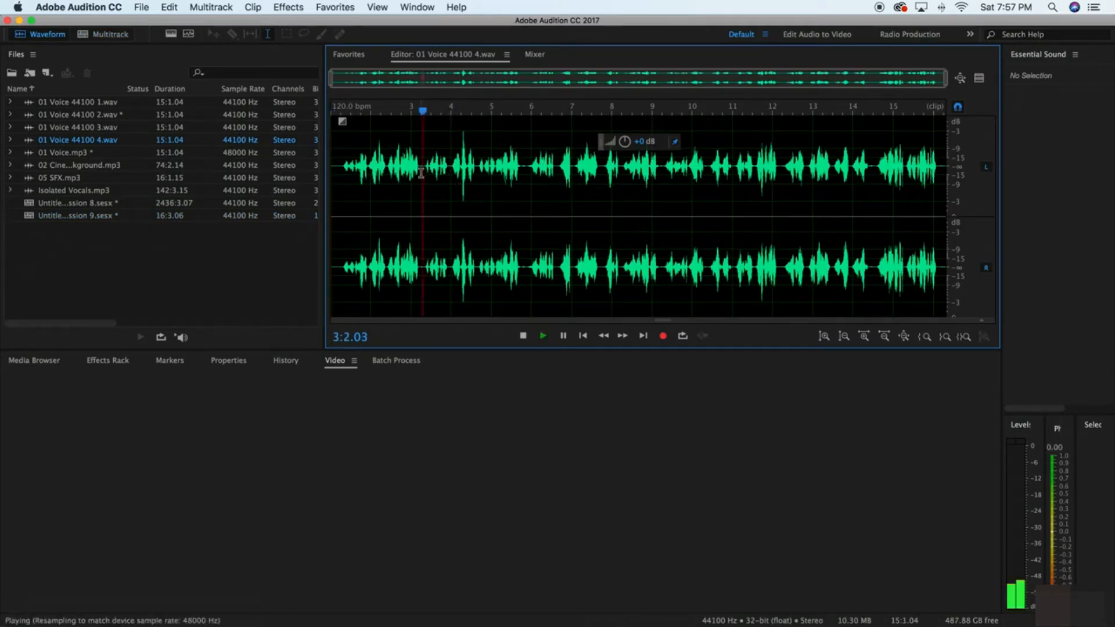
{"action": "key", "text": "space"}
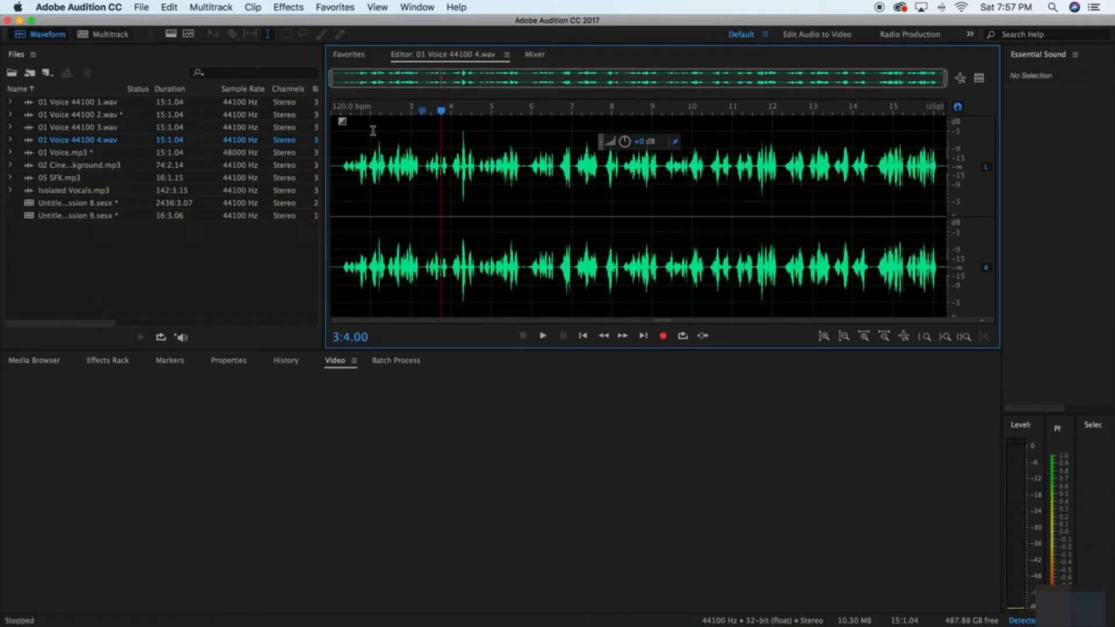
Step: Reverse the entire voice recording and play a passage of it from about bar 3
{"action": "left_click", "coordinate": [520, 209]}
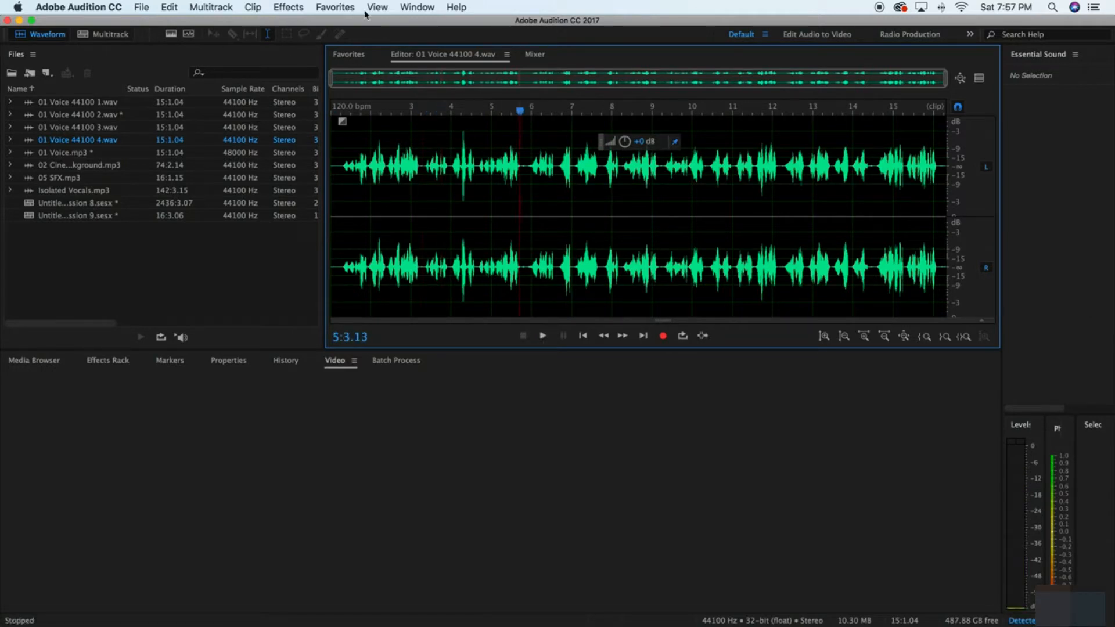
{"action": "left_click", "coordinate": [289, 7]}
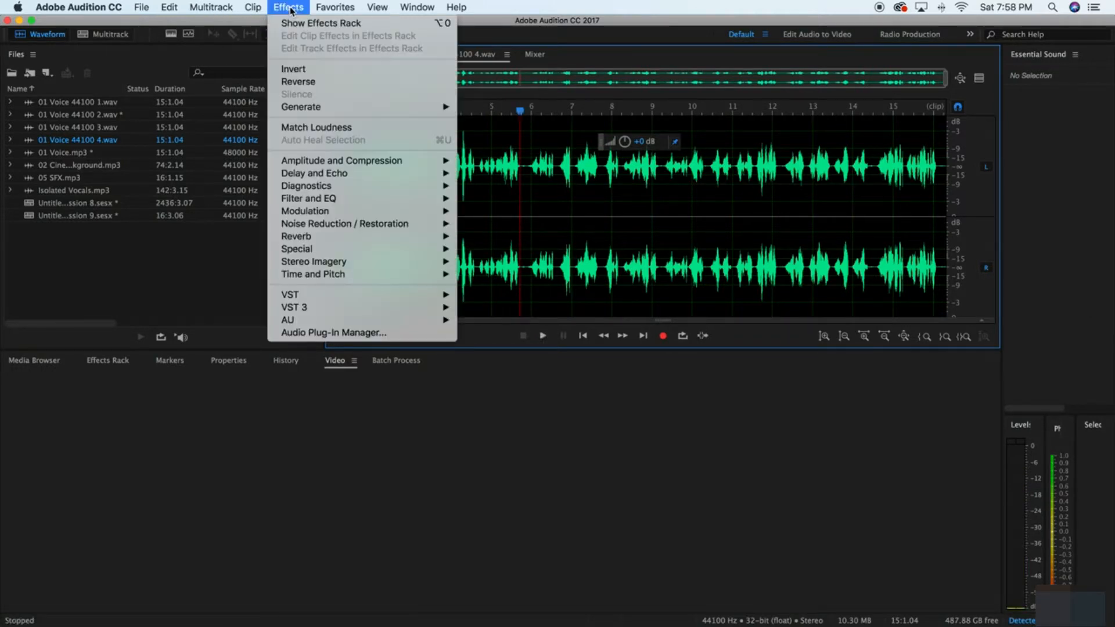
{"action": "left_click", "coordinate": [312, 82]}
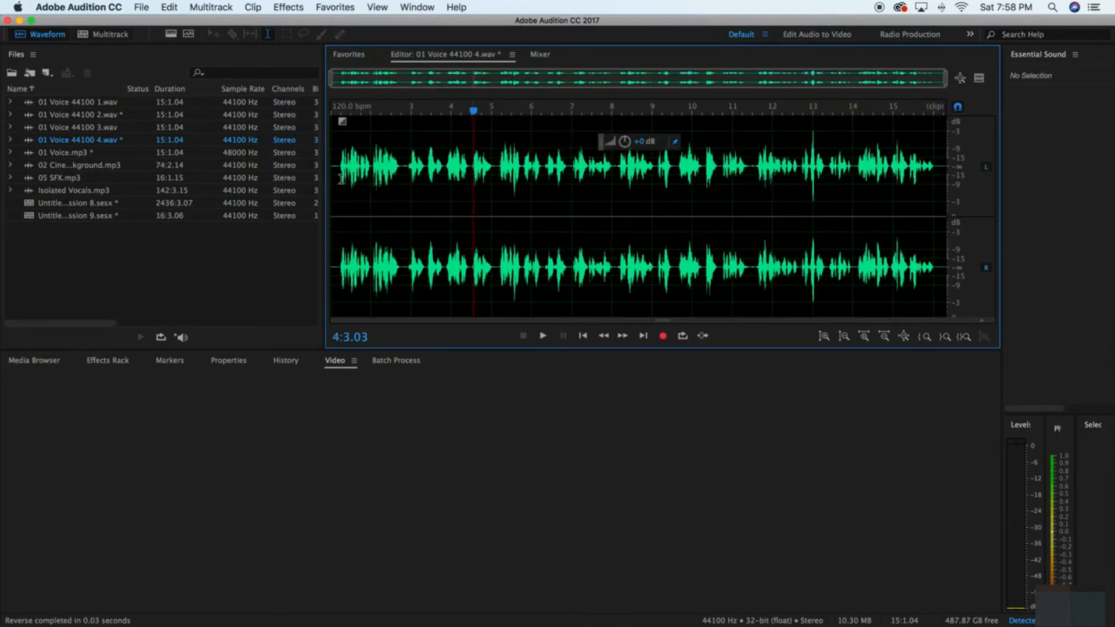
{"action": "left_click", "coordinate": [410, 166]}
{"action": "key", "text": "space"}
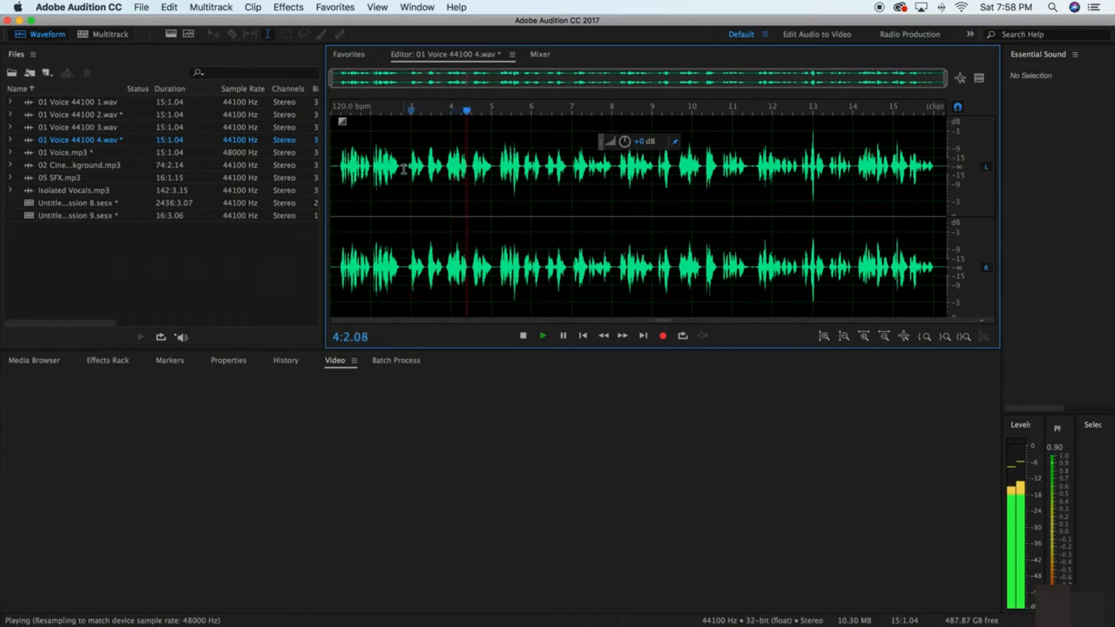
{"action": "key", "text": "space"}
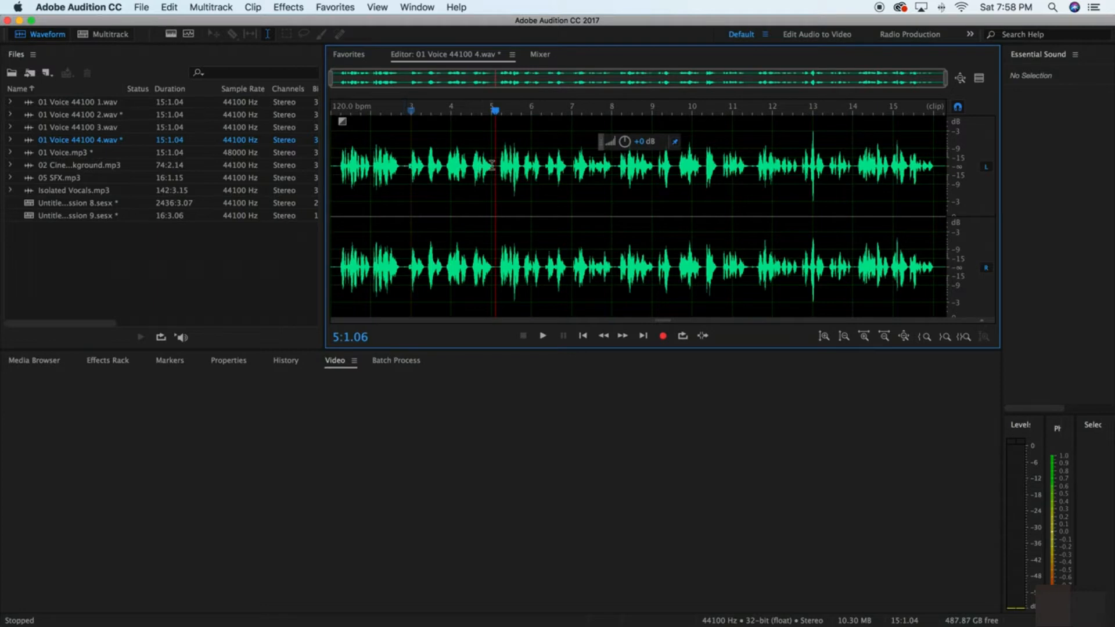
Step: Delete the reversed audio after 5:1.00 and its opening section, keeping an excerpt about 2:0.13 long, and play it back
{"action": "left_click_drag", "start_coordinate": [494, 166], "coordinate": [953, 158]}
{"action": "scroll", "coordinate": [951, 167], "scroll_direction": "up", "scroll_amount": 2}
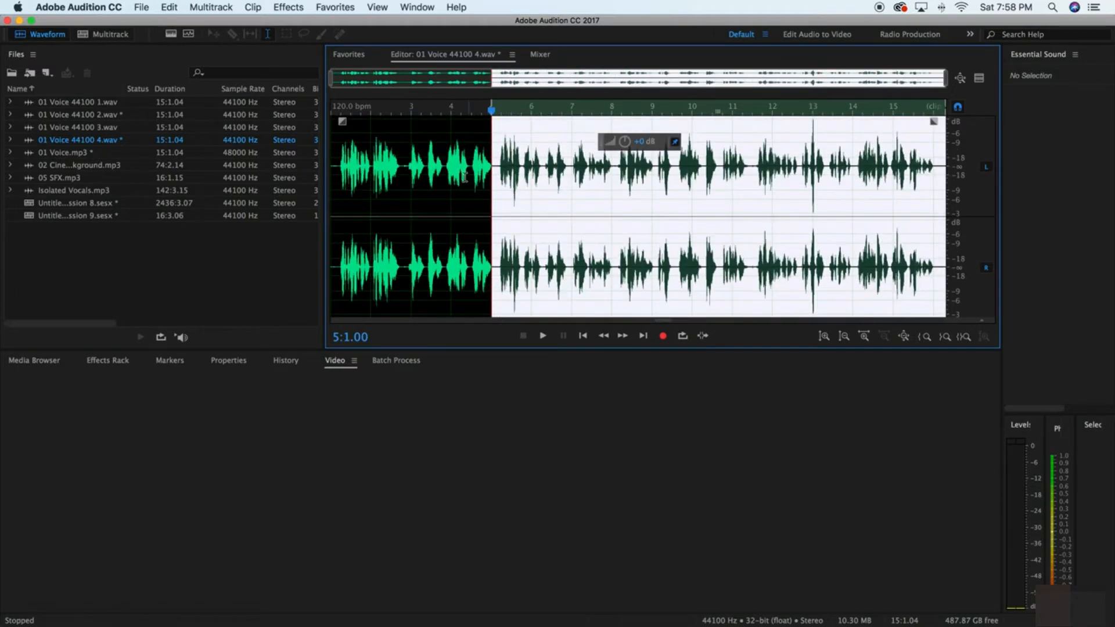
{"action": "key", "text": "Delete"}
{"action": "left_click_drag", "start_coordinate": [605, 174], "coordinate": [207, 182]}
{"action": "key", "text": "Delete"}
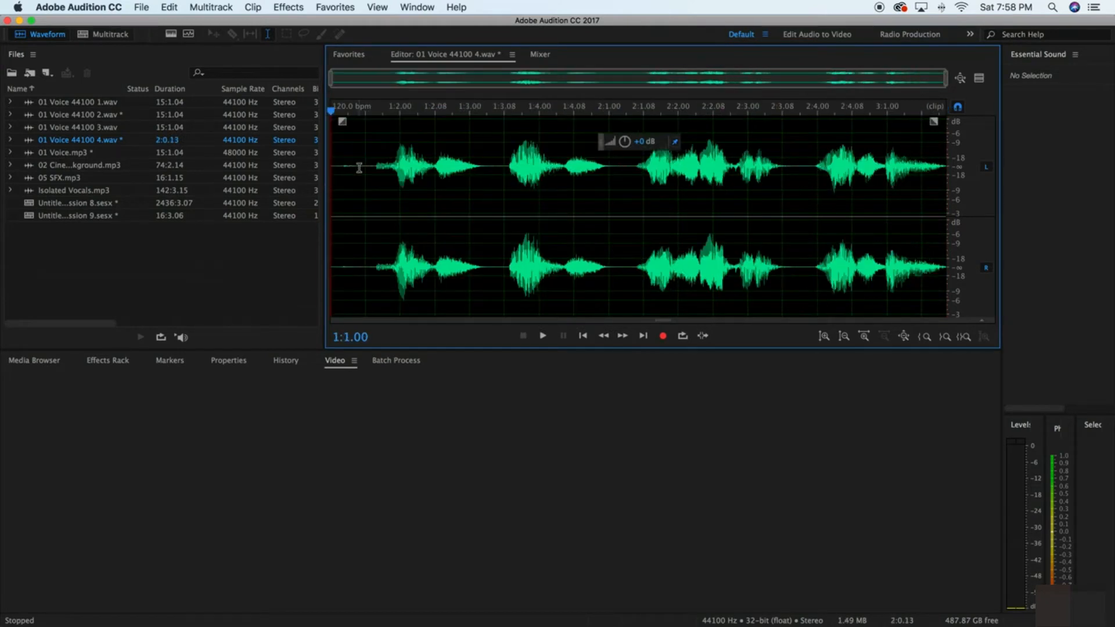
{"action": "key", "text": "space"}
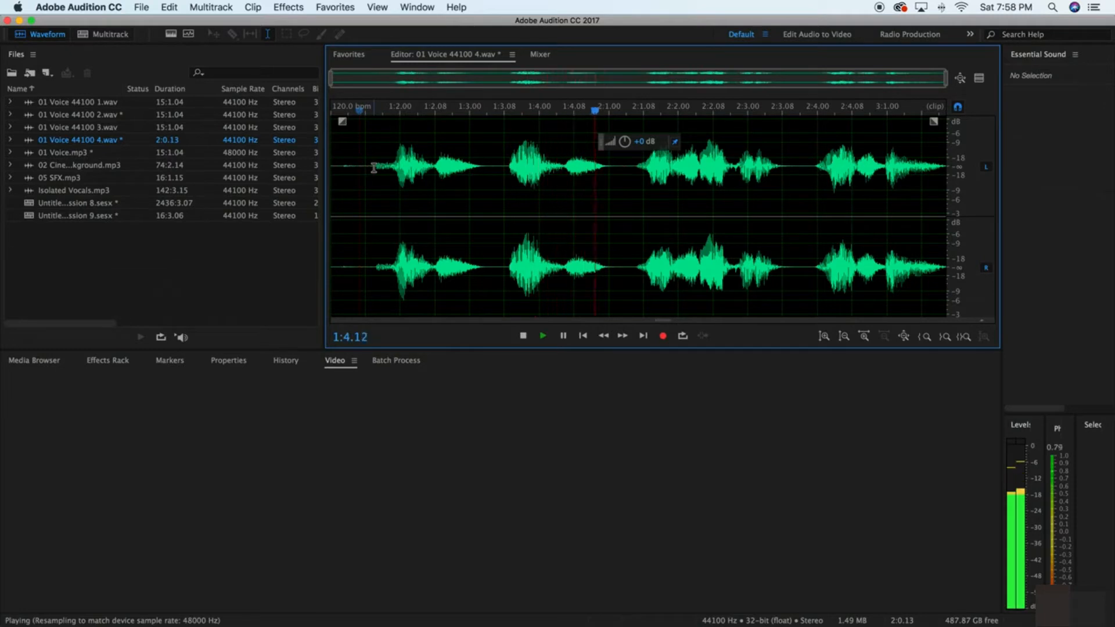
{"action": "key", "text": "XF86AudioRaiseVolume"}
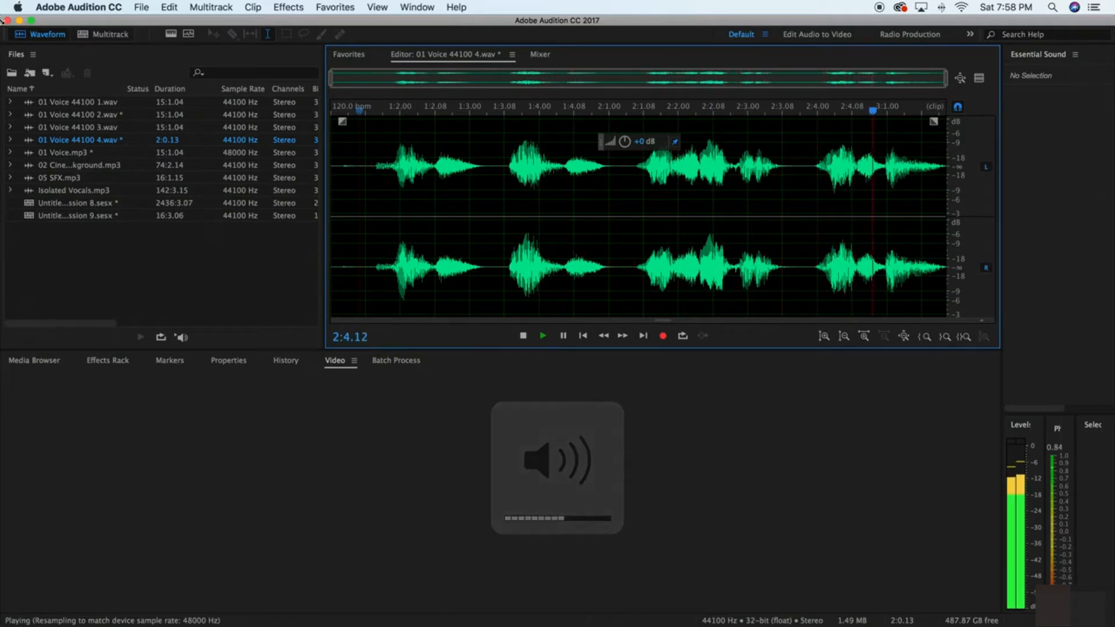
Step: Return to the multitrack session and shorten the voice clip on Vox Chorus FX to where its remaining audio ends
{"action": "left_click", "coordinate": [110, 35]}
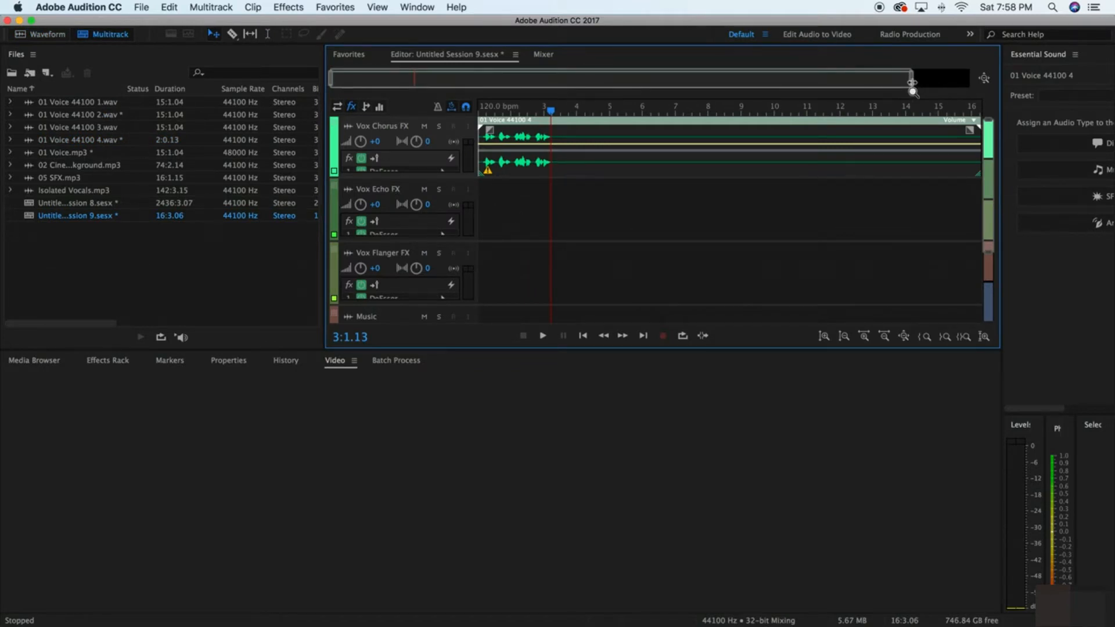
{"action": "left_click_drag", "start_coordinate": [911, 77], "coordinate": [970, 77]}
{"action": "left_click_drag", "start_coordinate": [933, 166], "coordinate": [543, 166]}
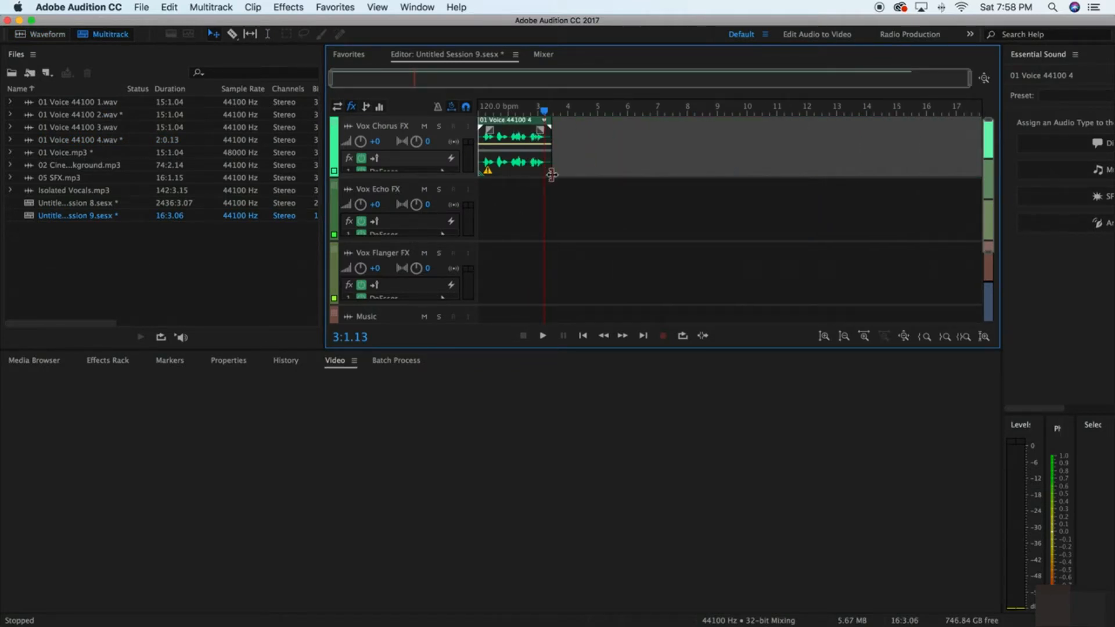
Step: Split the voice clip into four pieces with the Razor tool, cutting at the quiet gaps between the sounds
{"action": "left_click_drag", "start_coordinate": [969, 77], "coordinate": [543, 81]}
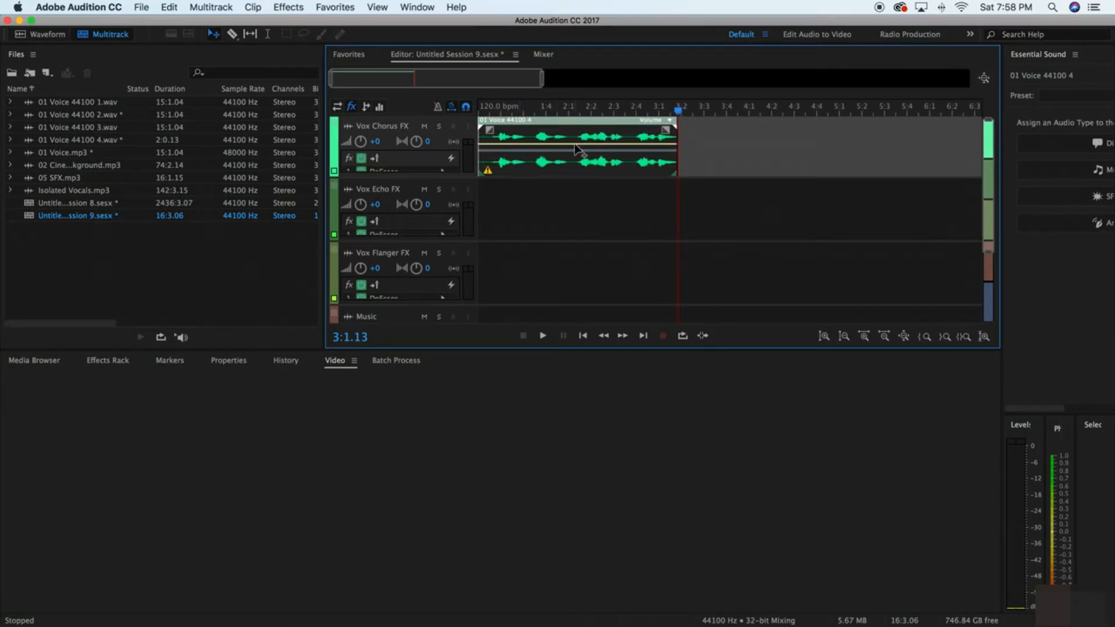
{"action": "left_click", "coordinate": [232, 33]}
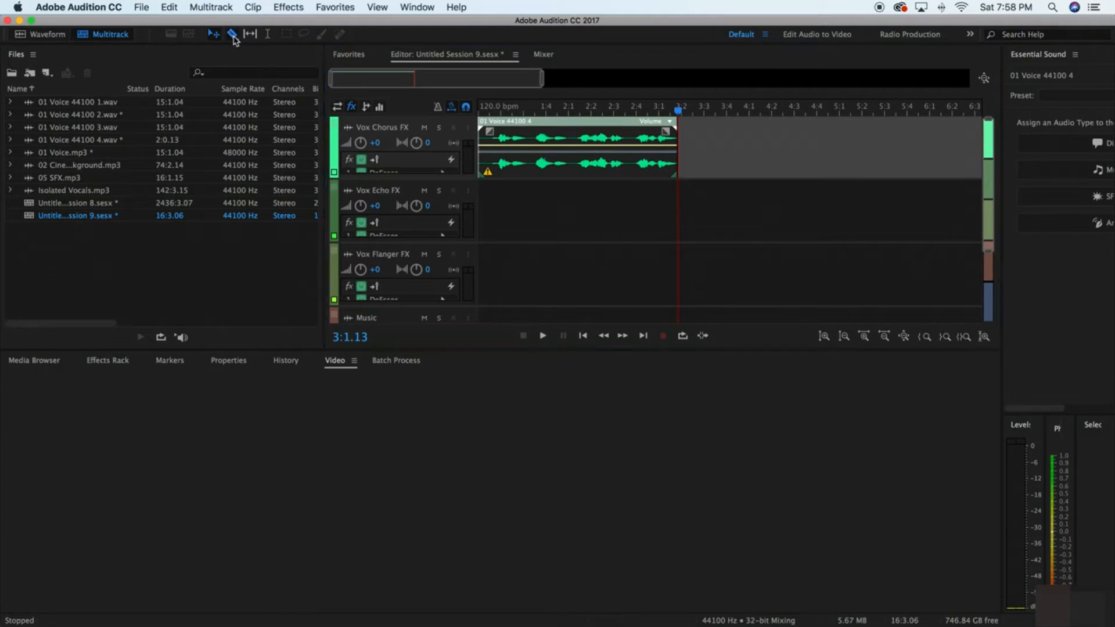
{"action": "left_click", "coordinate": [532, 165]}
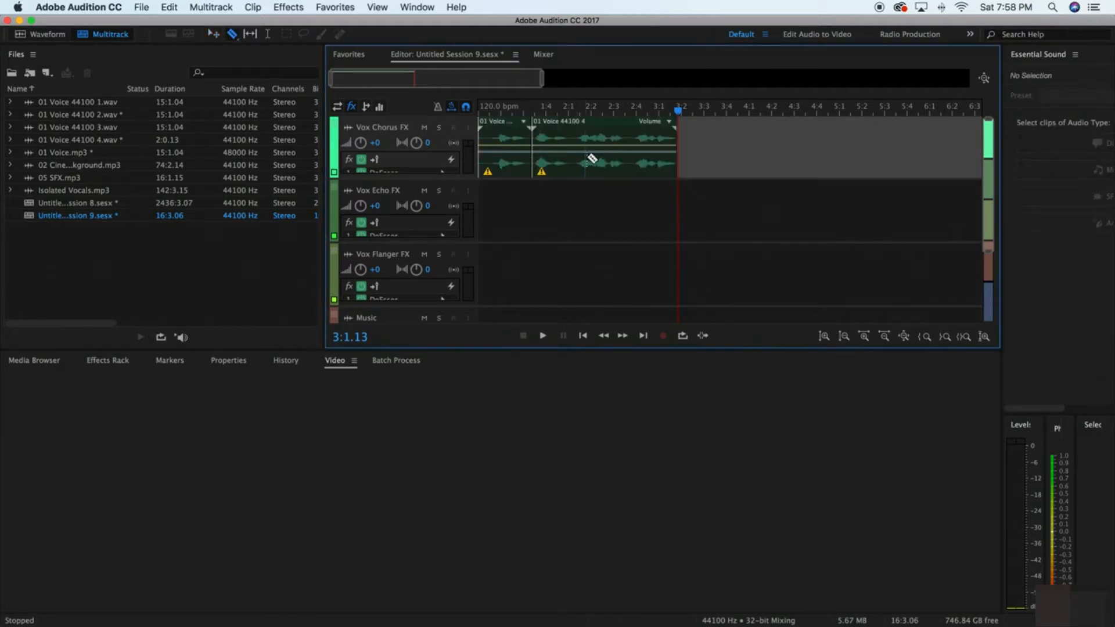
{"action": "left_click", "coordinate": [573, 162]}
{"action": "left_click", "coordinate": [630, 162]}
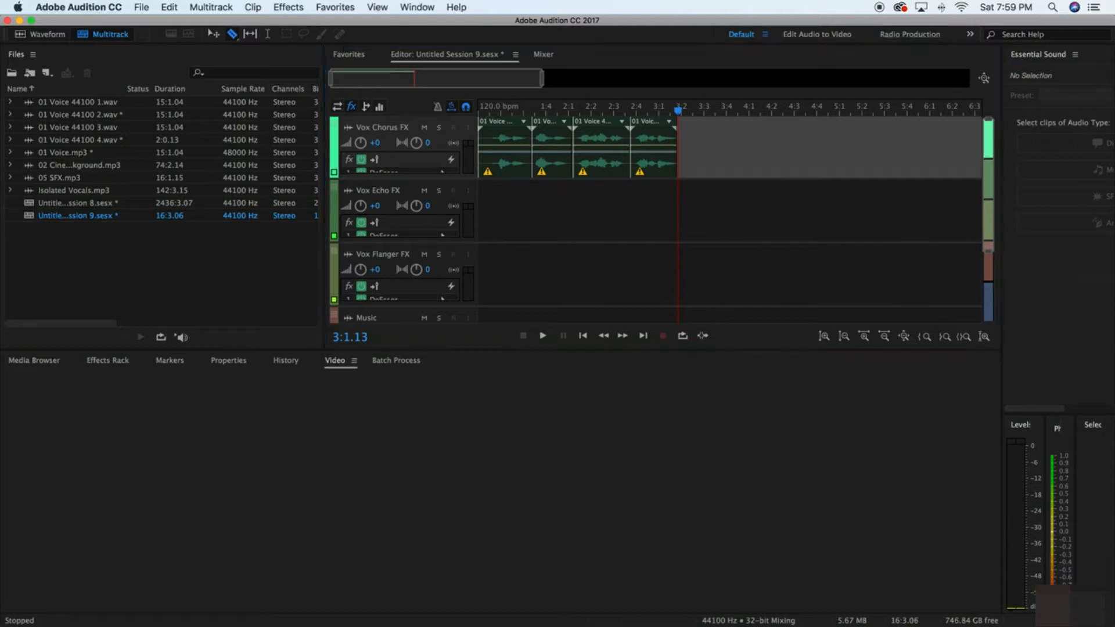
Step: Add 04 Imaging.mp3 to the session at the start of the Vox Flanger FX track
{"action": "left_click_drag", "start_coordinate": [119, 319], "coordinate": [481, 281]}
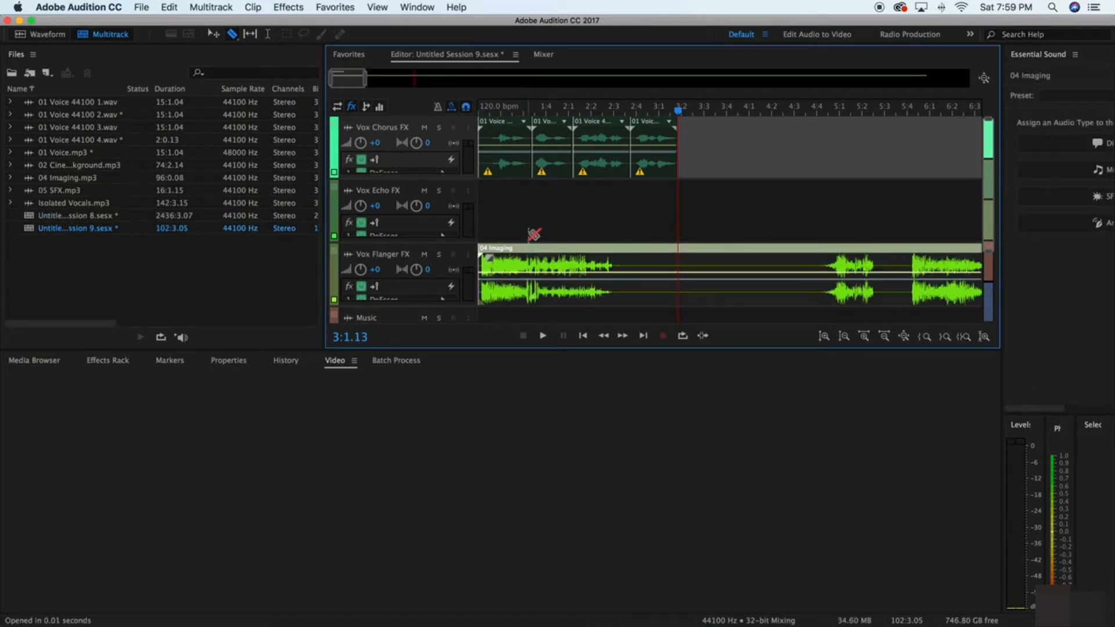
{"action": "scroll", "coordinate": [710, 115], "scroll_direction": "down", "scroll_amount": 1}
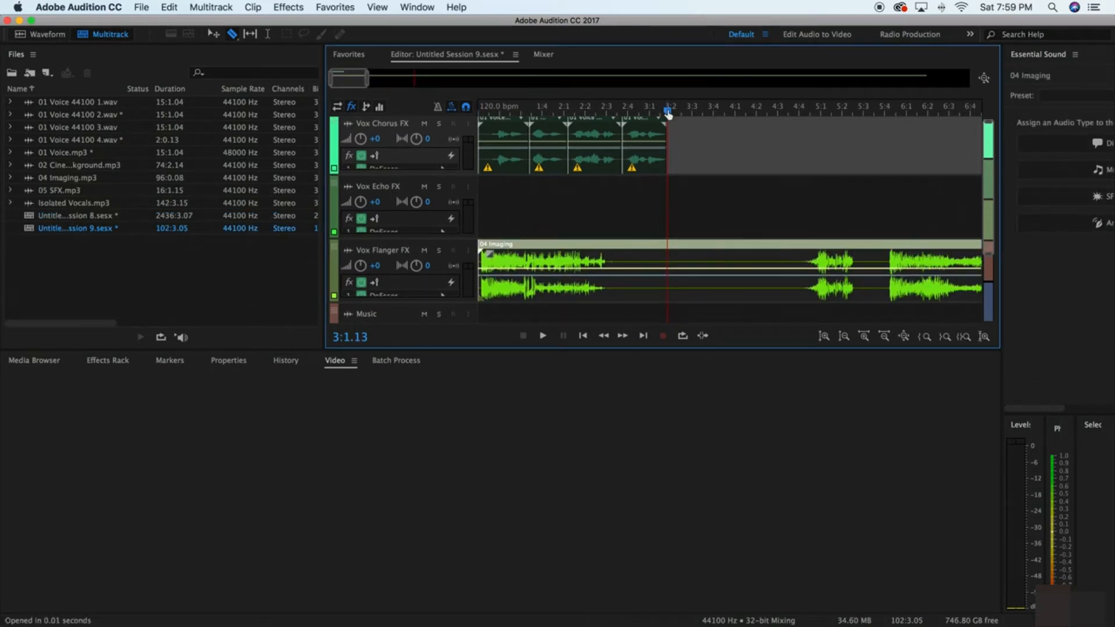
Step: Mute the Vox Chorus FX track and play the session from the beginning to hear the imaging clip
{"action": "key", "text": "Home"}
{"action": "left_click", "coordinate": [424, 123]}
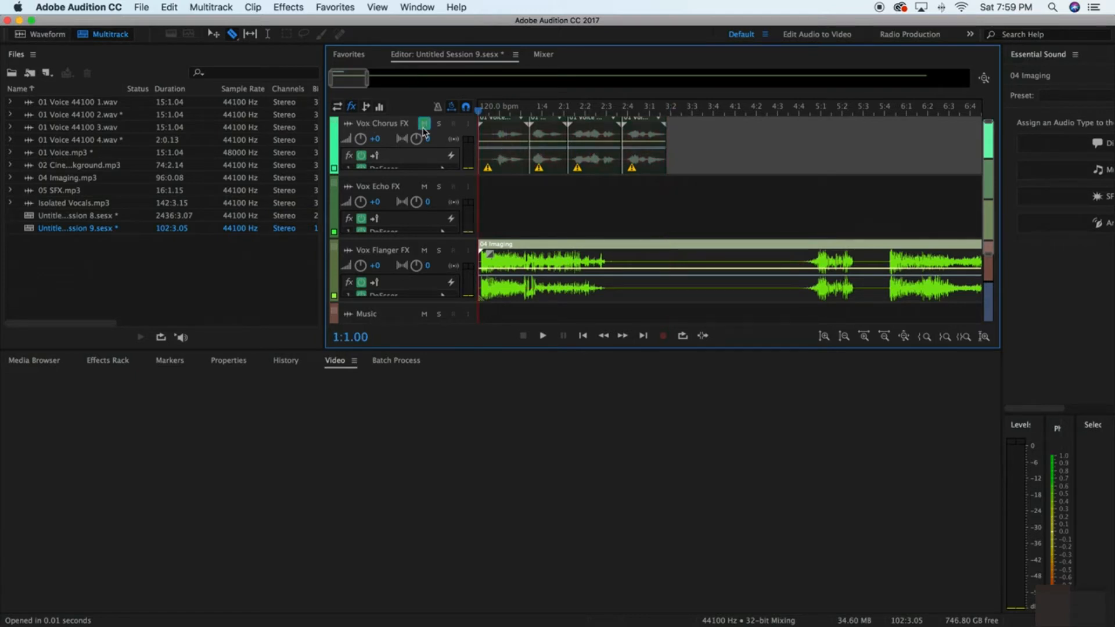
{"action": "key", "text": "space"}
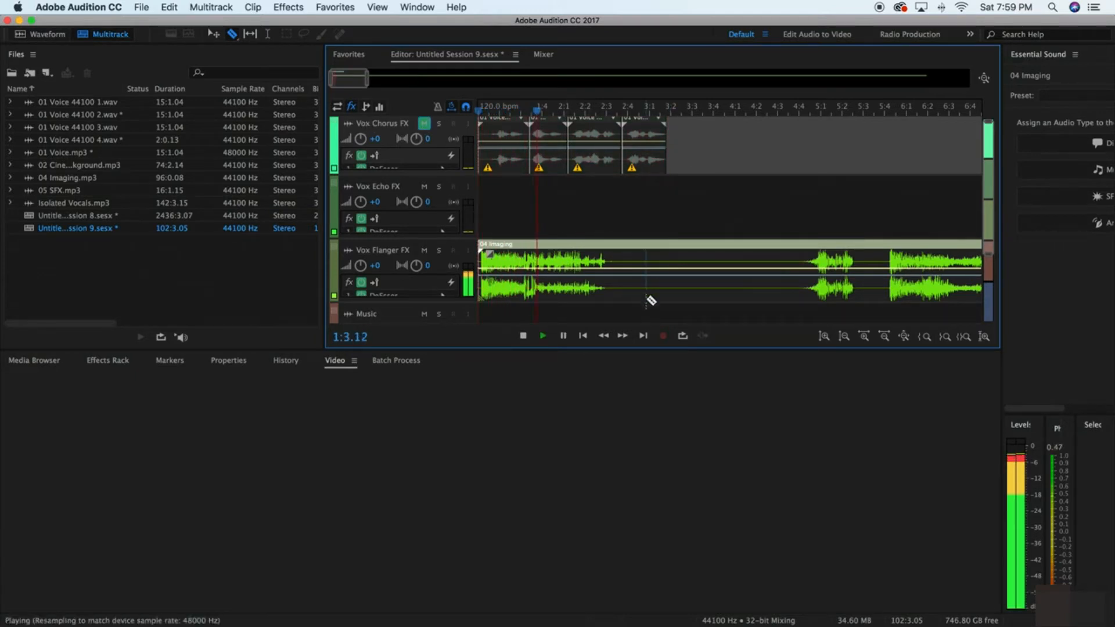
Step: Split the 04 Imaging clip on Vox Flanger FX where its first sound ends and delete the remainder
{"action": "key", "text": "space"}
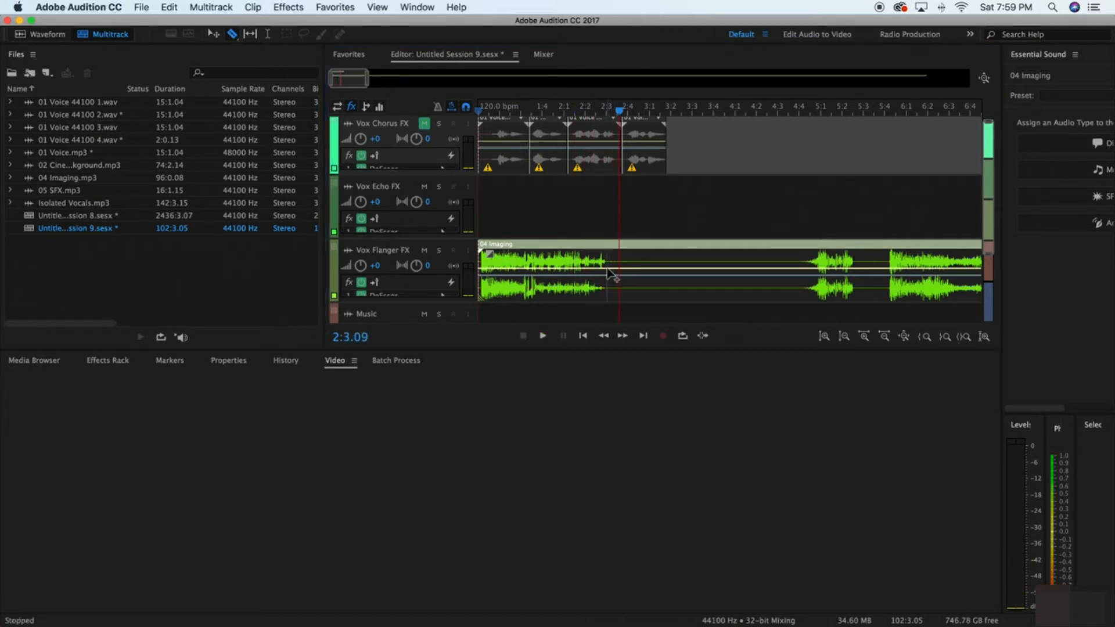
{"action": "left_click", "coordinate": [613, 265]}
{"action": "left_click", "coordinate": [608, 255]}
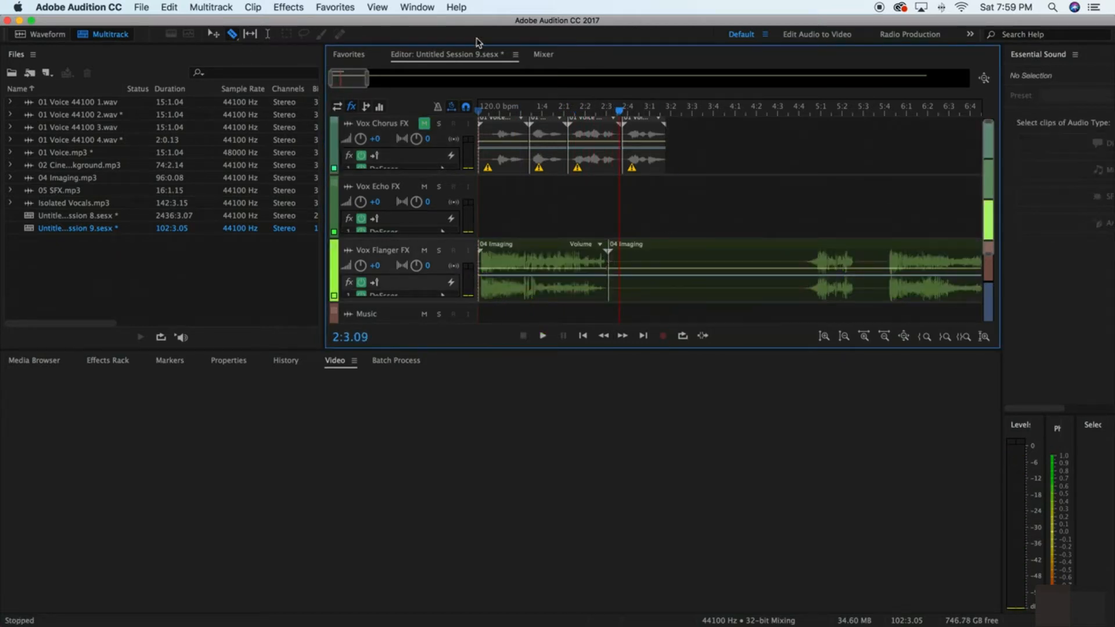
{"action": "left_click", "coordinate": [212, 34]}
{"action": "left_click", "coordinate": [638, 254]}
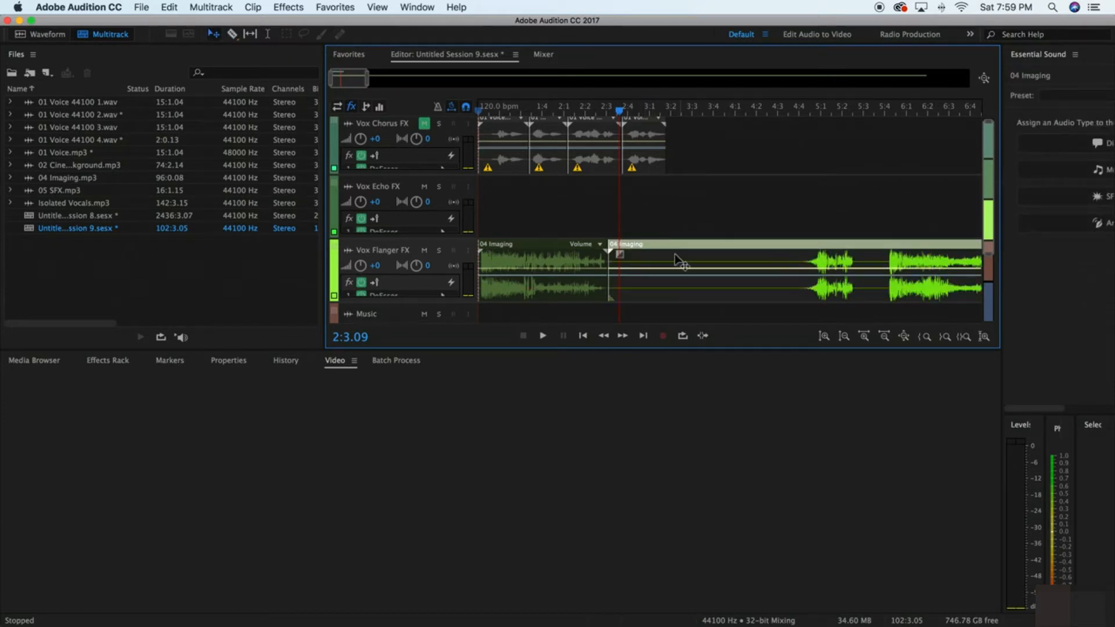
{"action": "key", "text": "Delete"}
Step: Move the trimmed 04 Imaging clip to the start of the Music track
{"action": "scroll", "coordinate": [714, 236], "scroll_direction": "down", "scroll_amount": 2}
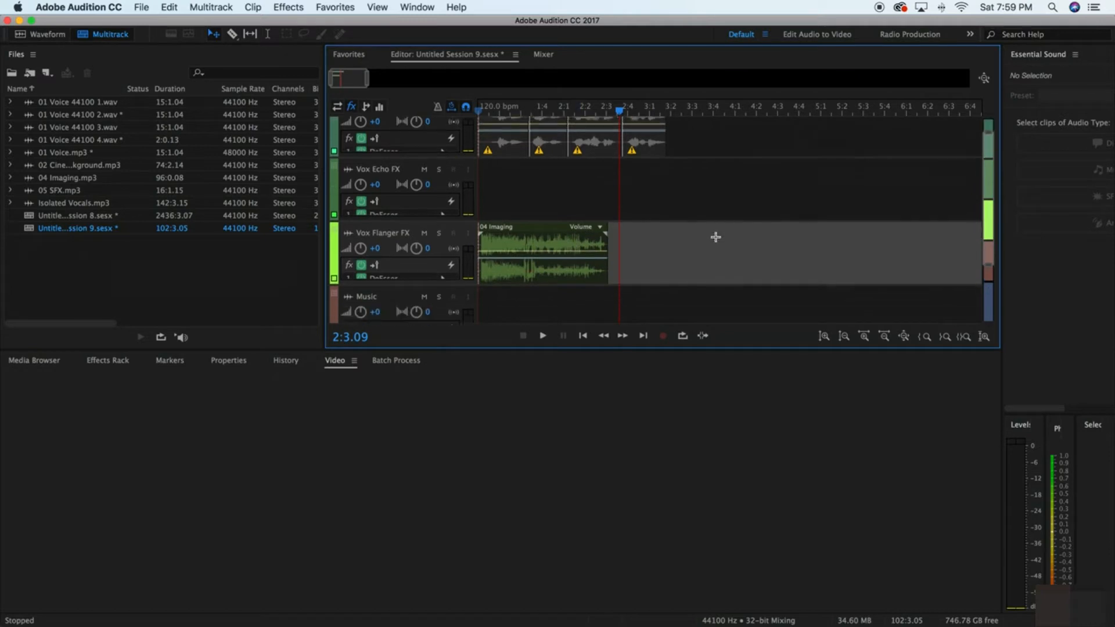
{"action": "left_click_drag", "start_coordinate": [500, 224], "coordinate": [486, 293]}
{"action": "scroll", "coordinate": [488, 315], "scroll_direction": "down", "scroll_amount": 2}
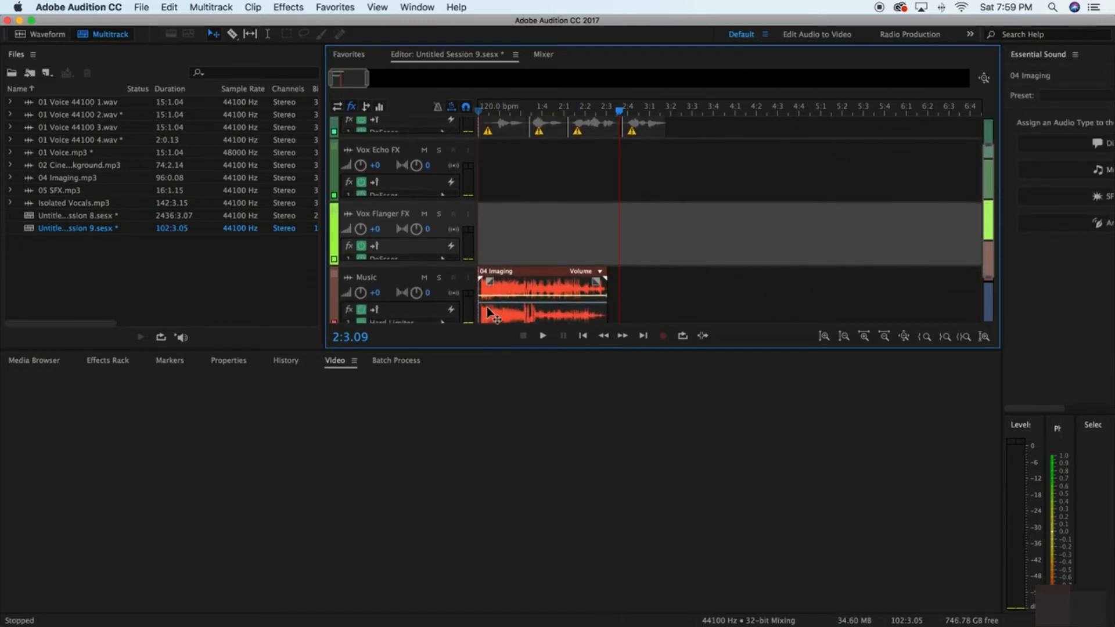
{"action": "scroll", "coordinate": [649, 281], "scroll_direction": "up", "scroll_amount": 3}
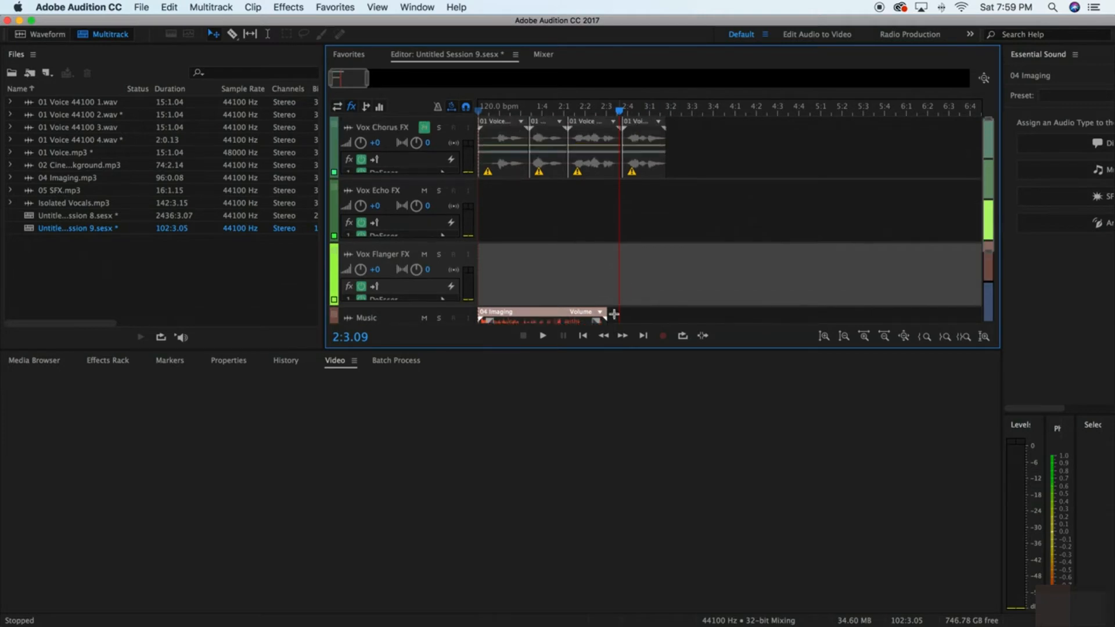
{"action": "scroll", "coordinate": [637, 252], "scroll_direction": "down", "scroll_amount": 3}
{"action": "scroll", "coordinate": [633, 256], "scroll_direction": "up", "scroll_amount": 3}
{"action": "scroll", "coordinate": [558, 285], "scroll_direction": "down", "scroll_amount": 3}
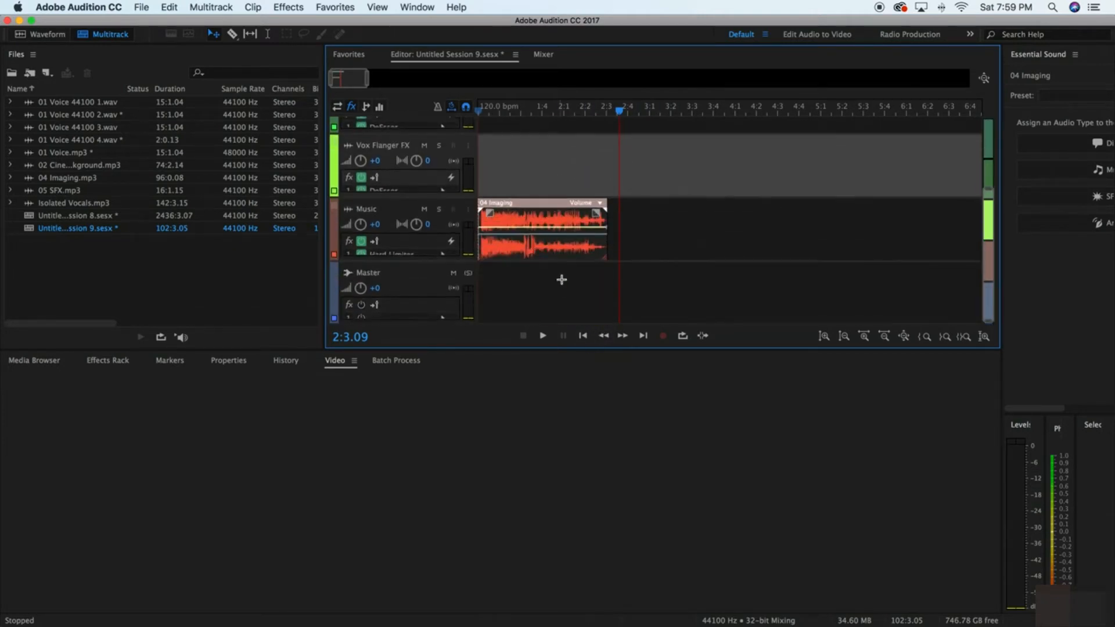
{"action": "scroll", "coordinate": [551, 307], "scroll_direction": "up", "scroll_amount": 3}
Step: Play the session from the beginning to hear the trimmed imaging clip through to its end
{"action": "left_click", "coordinate": [581, 336]}
{"action": "left_click", "coordinate": [581, 337]}
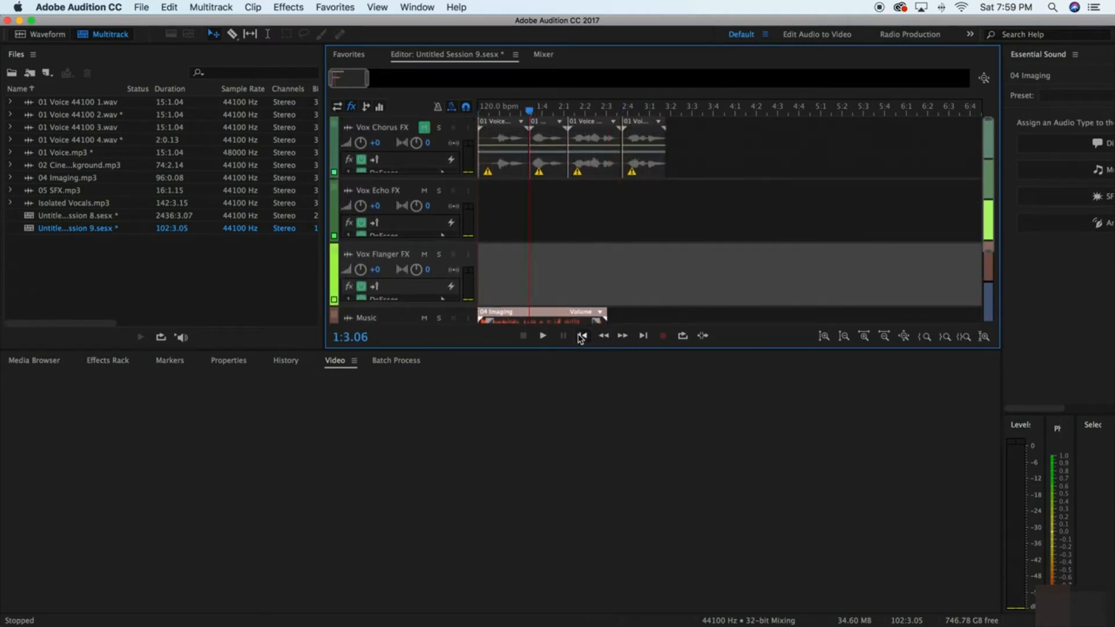
{"action": "left_click", "coordinate": [581, 337]}
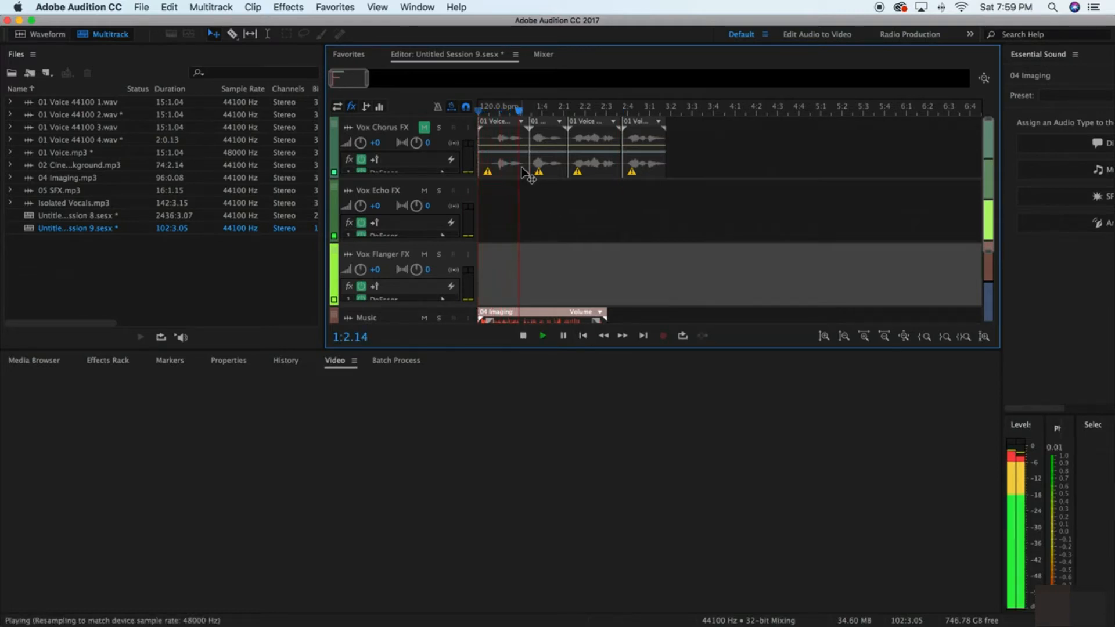
{"action": "key", "text": "space"}
{"action": "scroll", "coordinate": [642, 232], "scroll_direction": "down", "scroll_amount": 2}
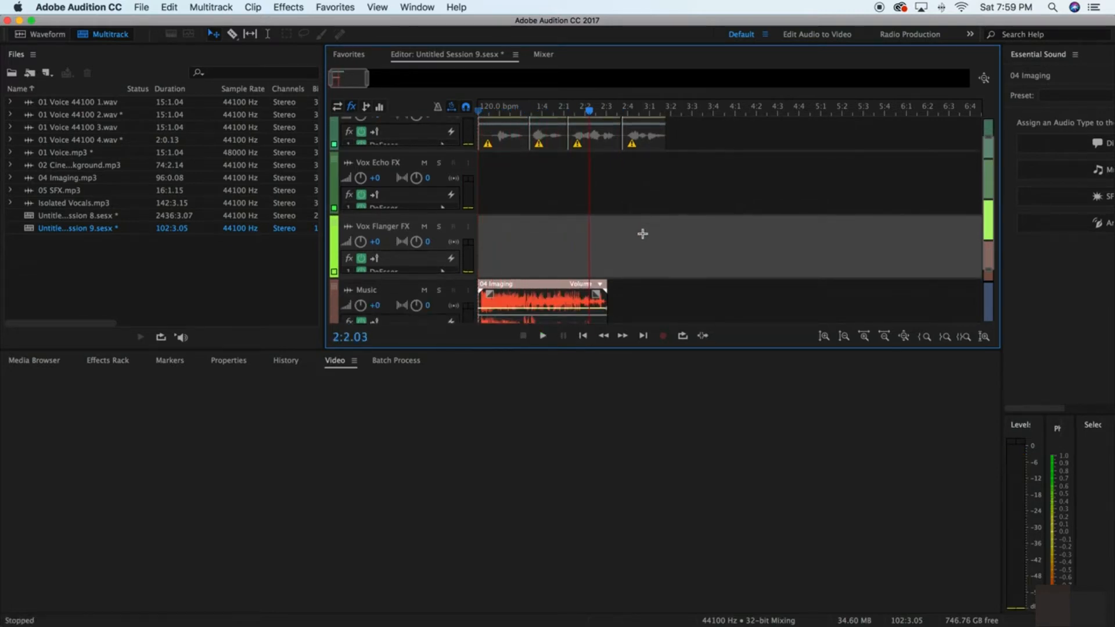
{"action": "key", "text": "space"}
{"action": "key", "text": "space"}
Step: Move the last three voice pieces on Vox Chorus FX to the empty area from about 4:2 onward
{"action": "scroll", "coordinate": [643, 233], "scroll_direction": "up", "scroll_amount": 2}
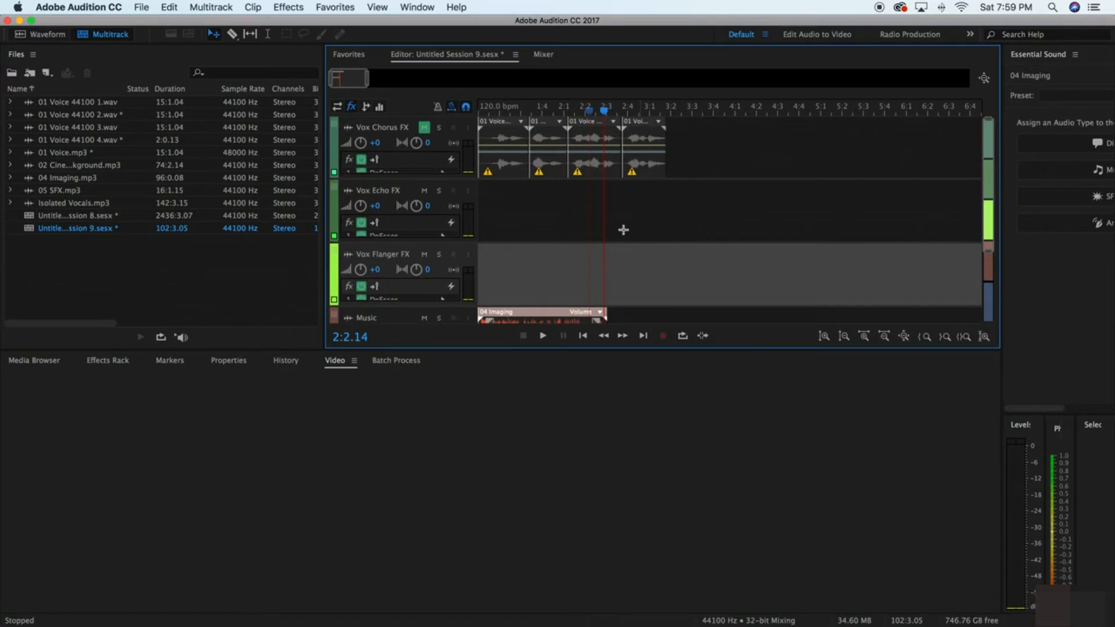
{"action": "left_click_drag", "start_coordinate": [552, 152], "coordinate": [779, 154]}
{"action": "left_click_drag", "start_coordinate": [596, 158], "coordinate": [837, 158]}
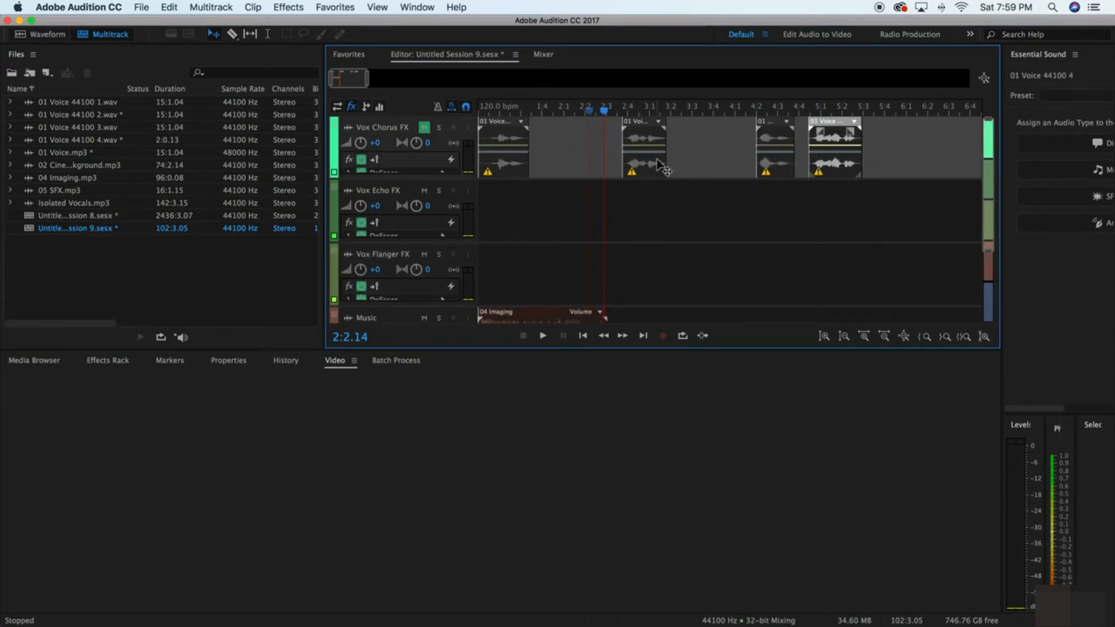
{"action": "left_click_drag", "start_coordinate": [652, 159], "coordinate": [893, 166]}
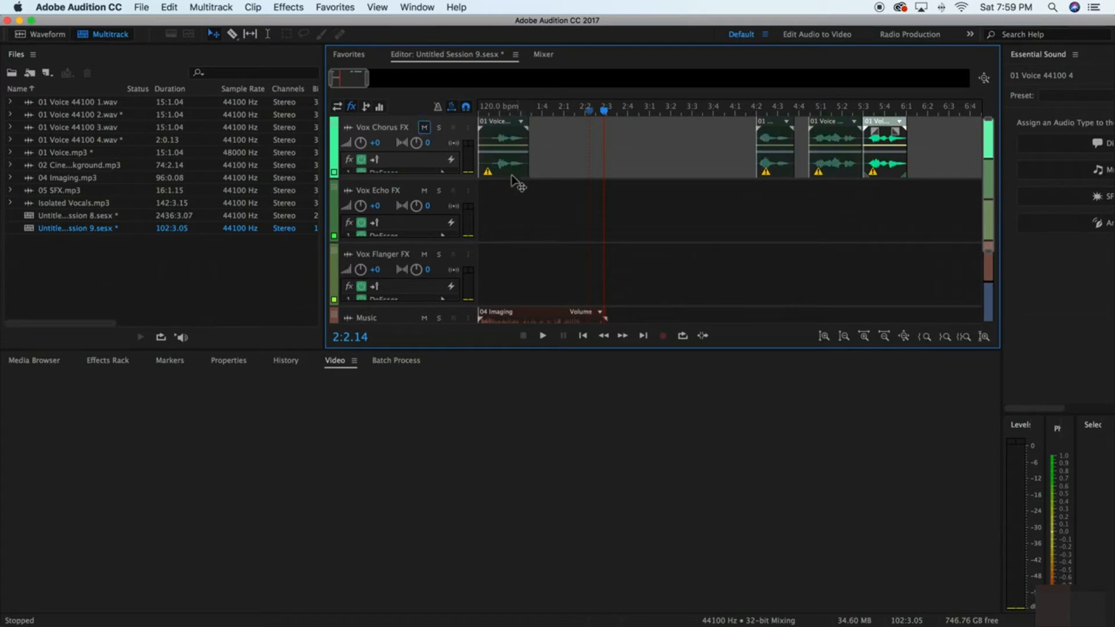
Step: Unmute Vox Chorus FX, move its first voice piece to about 2:2 near the imaging clip's end, and play it
{"action": "left_click_drag", "start_coordinate": [498, 166], "coordinate": [605, 167]}
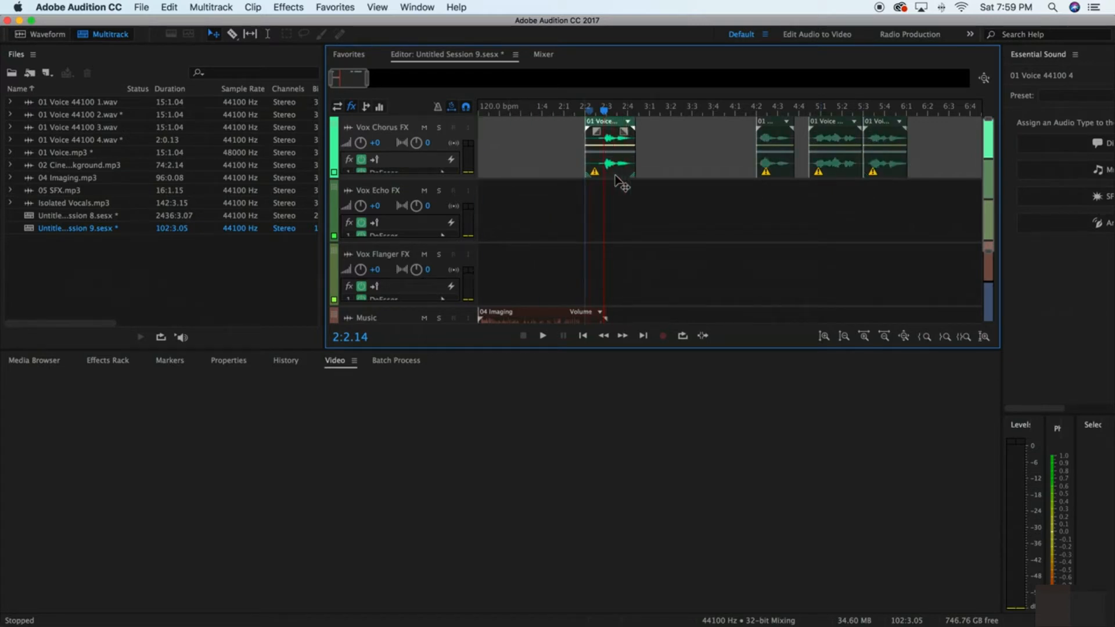
{"action": "left_click", "coordinate": [594, 110]}
{"action": "key", "text": "space"}
{"action": "key", "text": "space"}
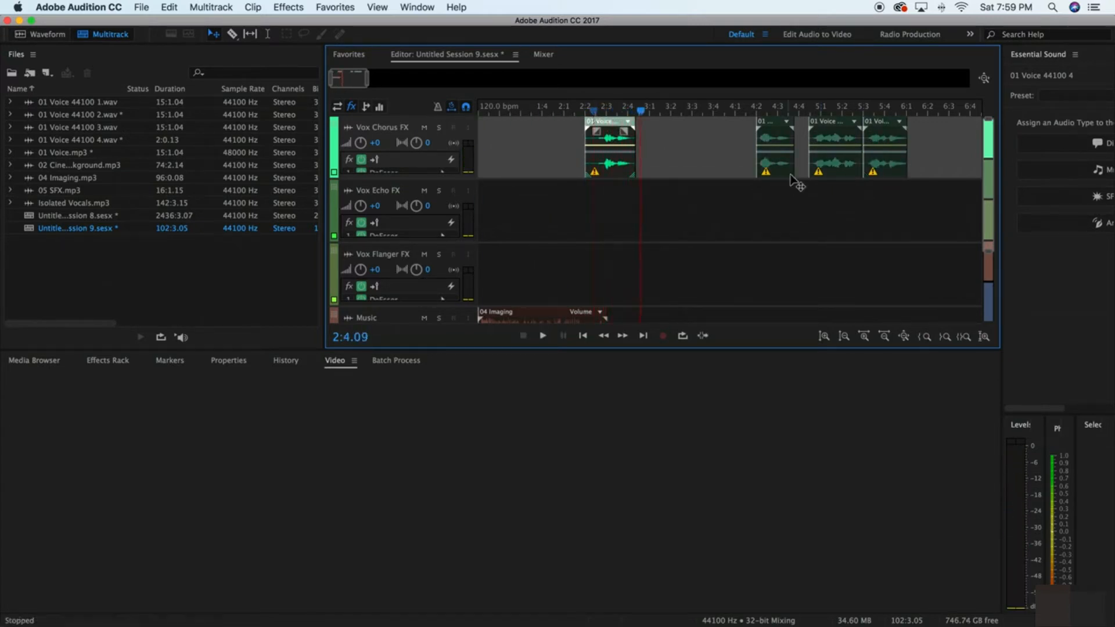
Step: Place the second voice piece directly after the first, auditioning it on Vox Echo FX before moving it to Vox Flanger FX
{"action": "left_click_drag", "start_coordinate": [775, 154], "coordinate": [654, 217]}
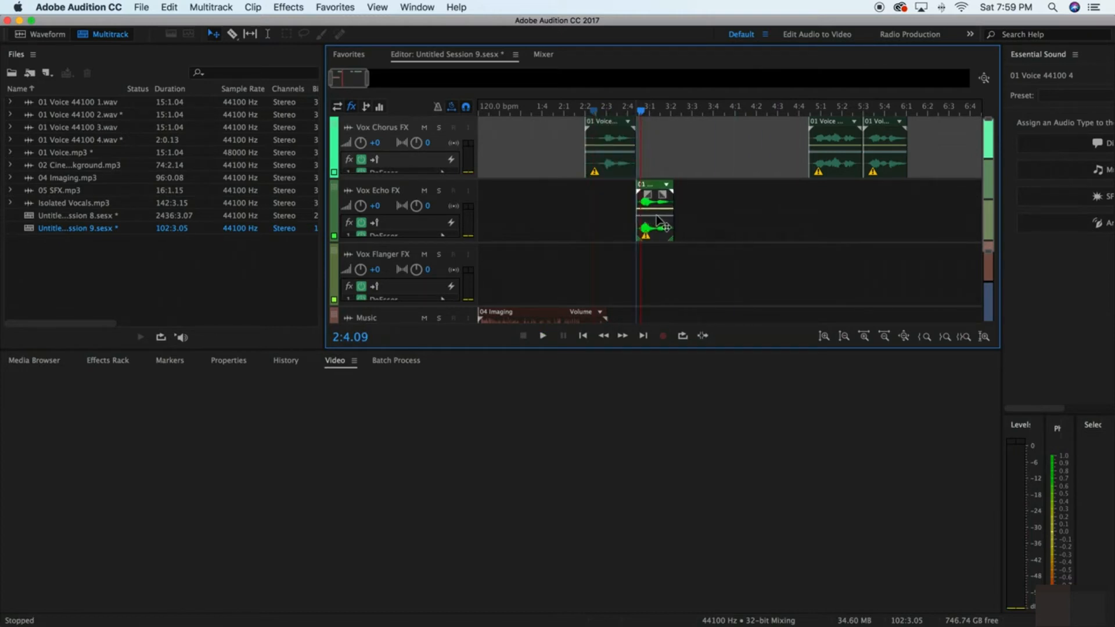
{"action": "key", "text": "space"}
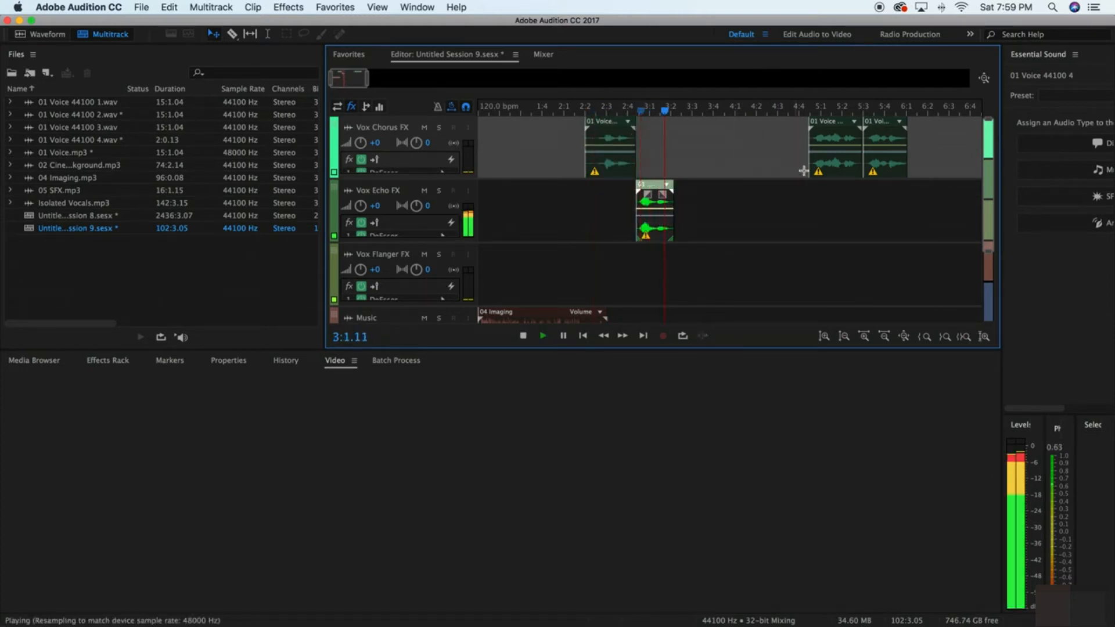
{"action": "key", "text": "space"}
{"action": "left_click", "coordinate": [652, 239]}
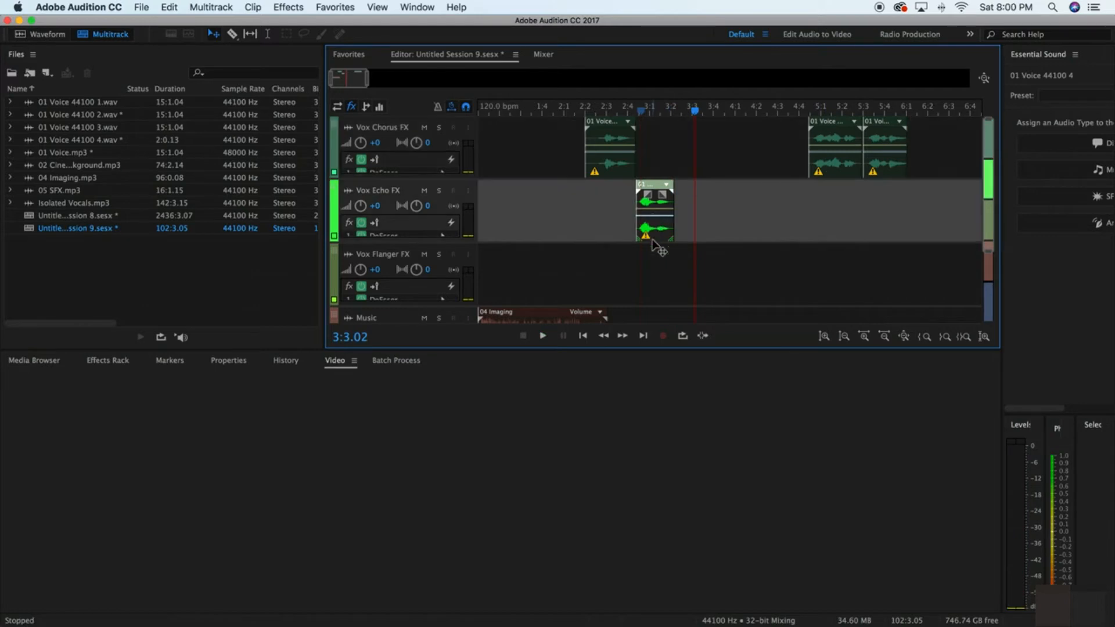
{"action": "left_click_drag", "start_coordinate": [661, 237], "coordinate": [665, 291]}
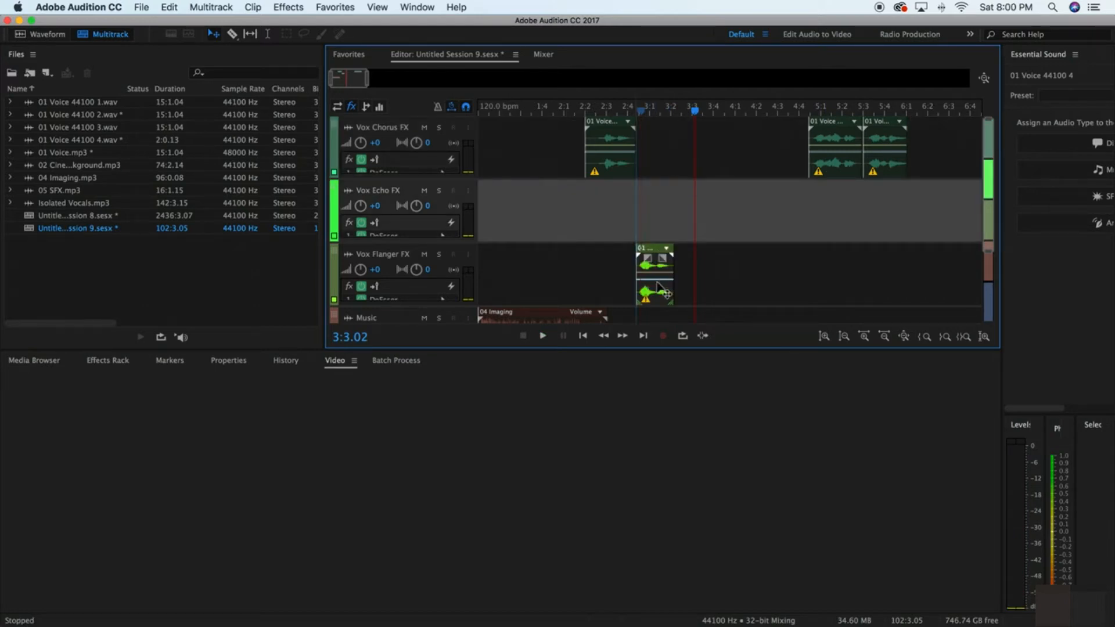
Step: Move the third voice piece on Vox Chorus FX to start where the second ends, and play it
{"action": "left_click_drag", "start_coordinate": [848, 174], "coordinate": [718, 172]}
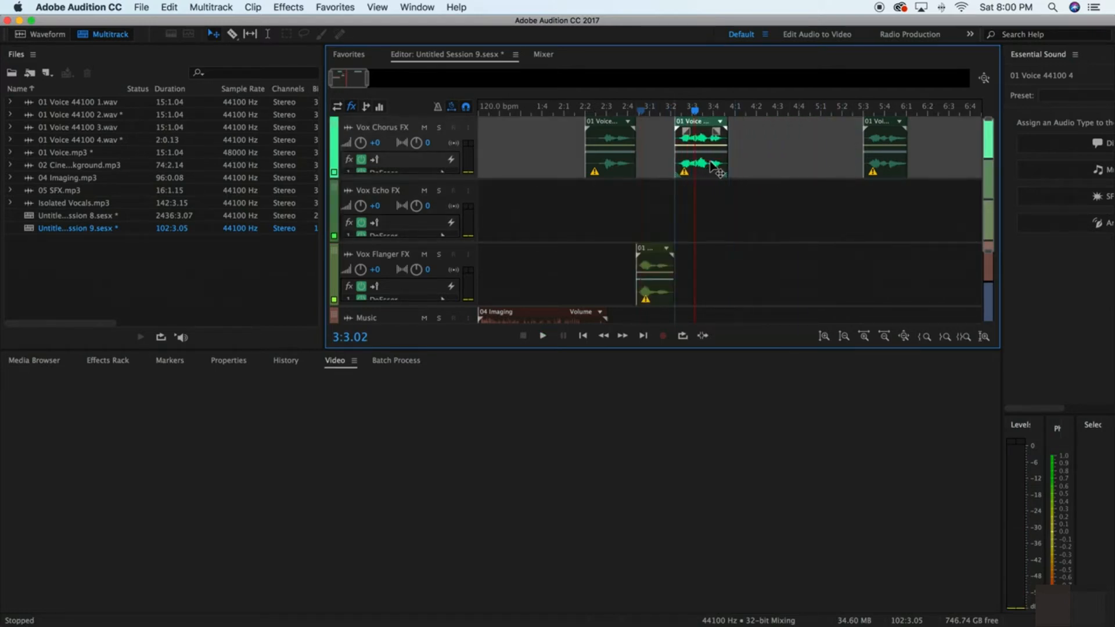
{"action": "left_click_drag", "start_coordinate": [695, 110], "coordinate": [675, 112]}
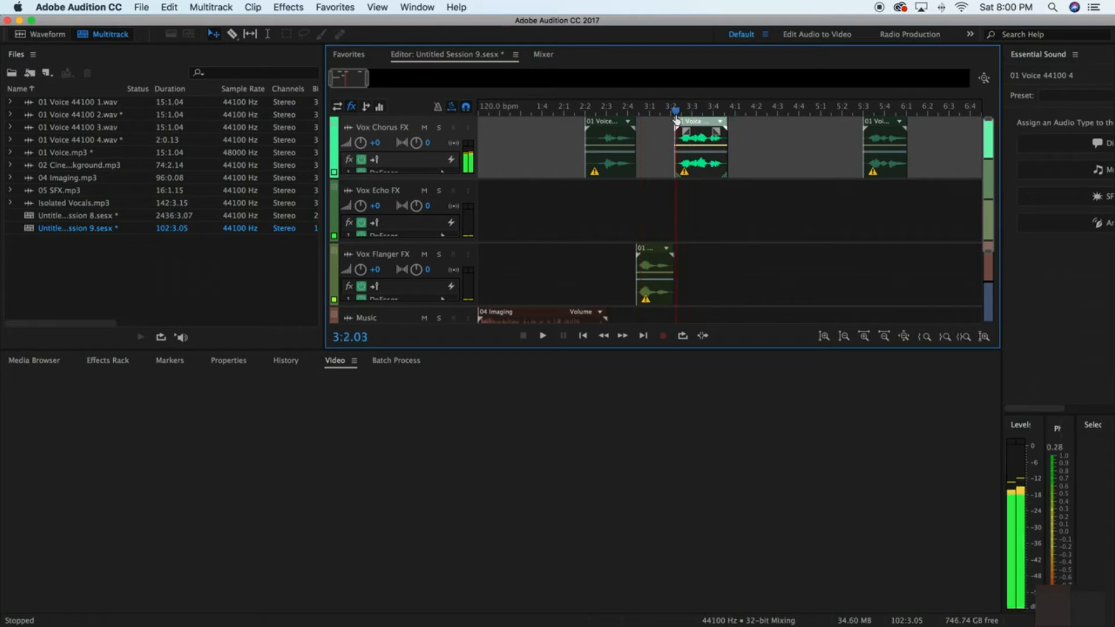
{"action": "key", "text": "space"}
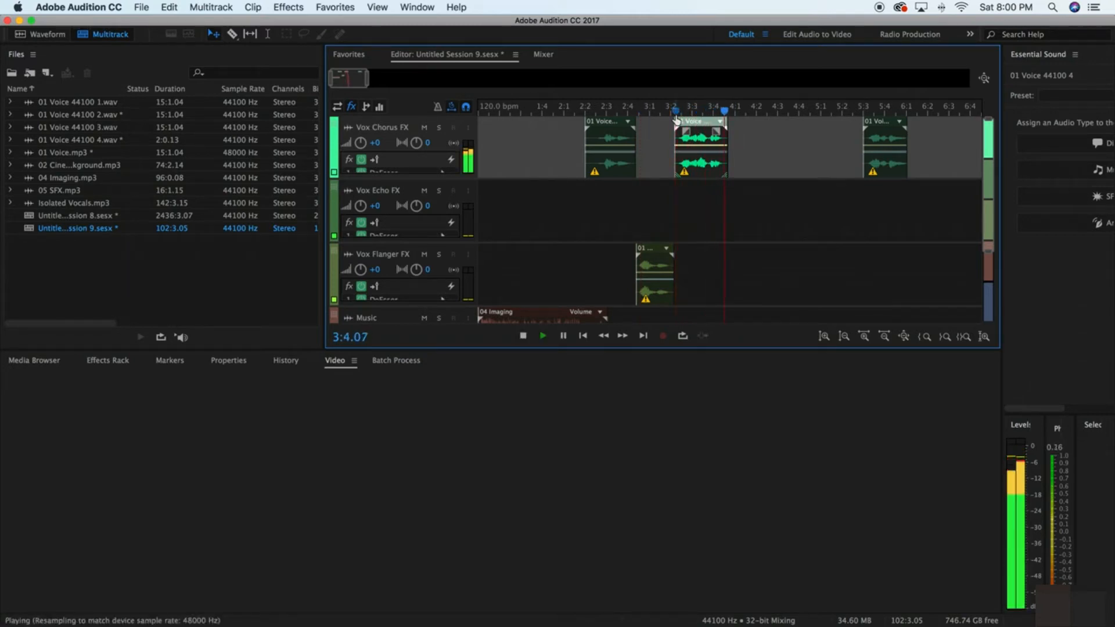
{"action": "key", "text": "space"}
{"action": "key", "text": "space"}
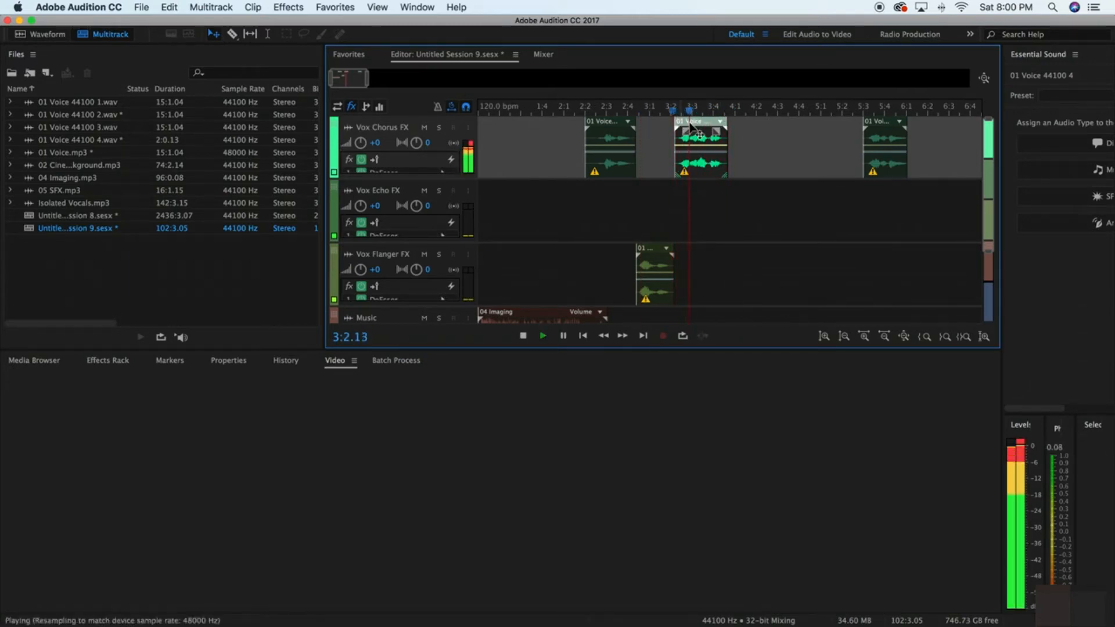
{"action": "key", "text": "space"}
Step: Move the fourth voice piece to Vox Echo FX directly after the third and play the whole voice sequence
{"action": "left_click_drag", "start_coordinate": [889, 164], "coordinate": [749, 235]}
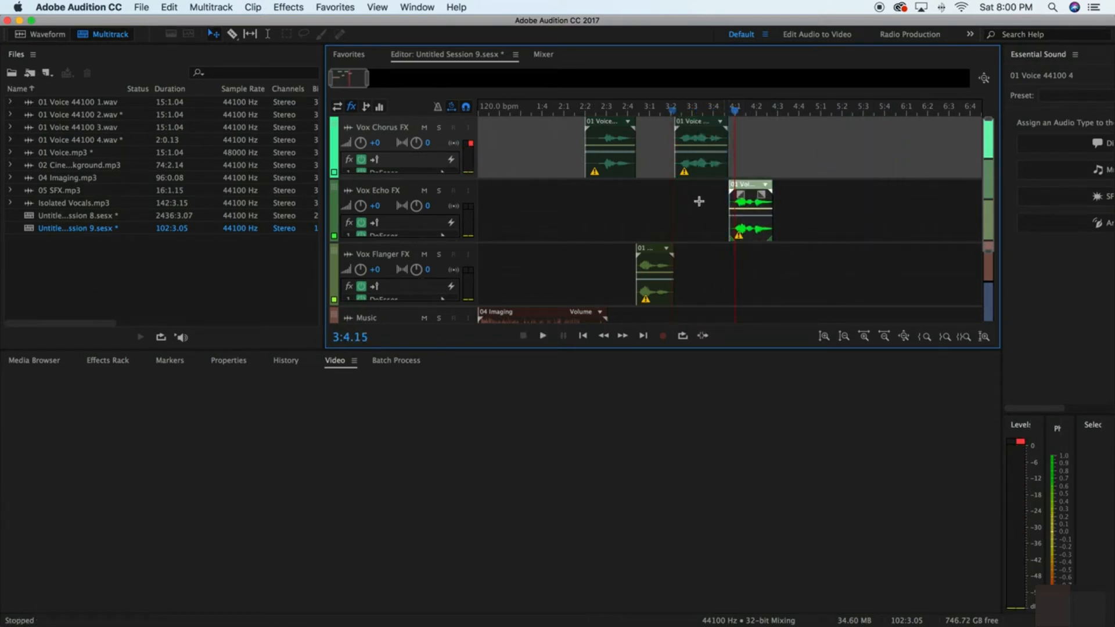
{"action": "left_click", "coordinate": [578, 128]}
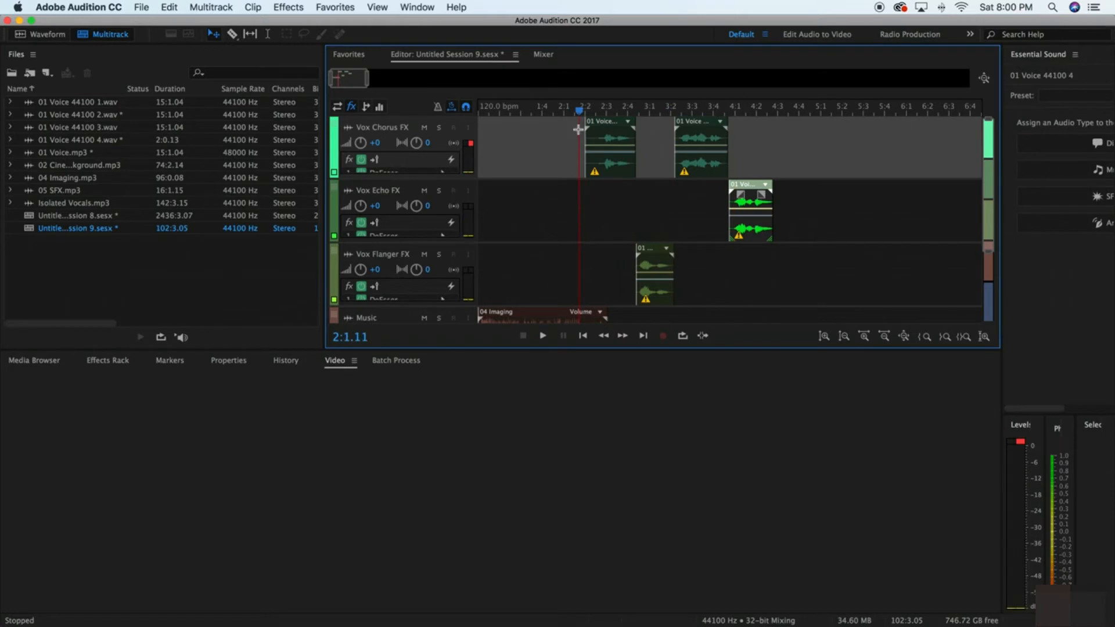
{"action": "key", "text": "space"}
{"action": "scroll", "coordinate": [578, 129], "scroll_direction": "right", "scroll_amount": 1}
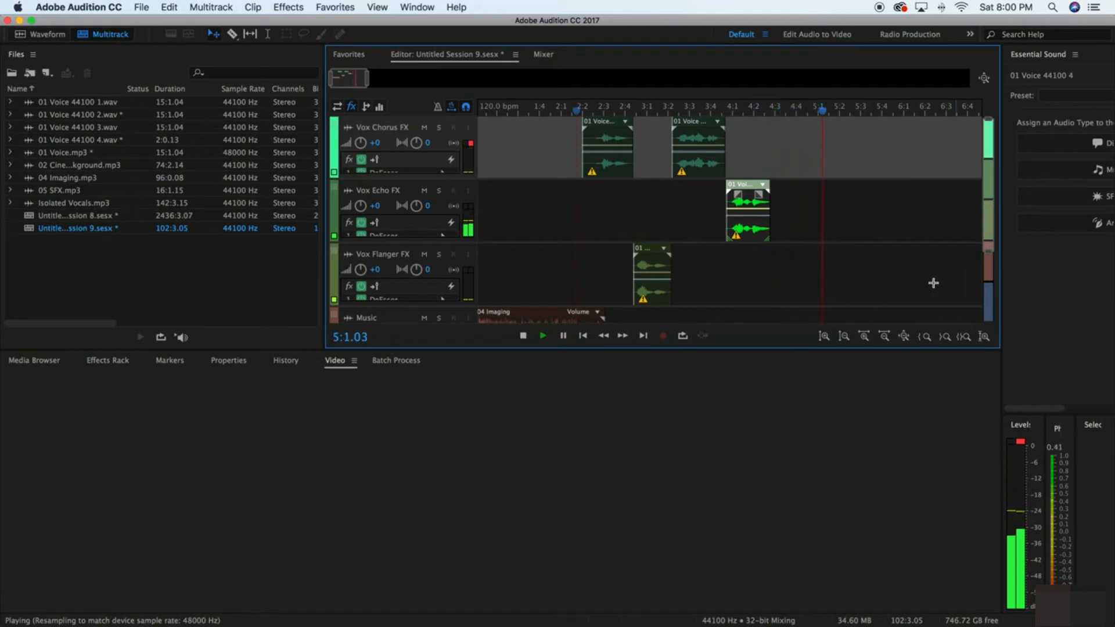
{"action": "key", "text": "space"}
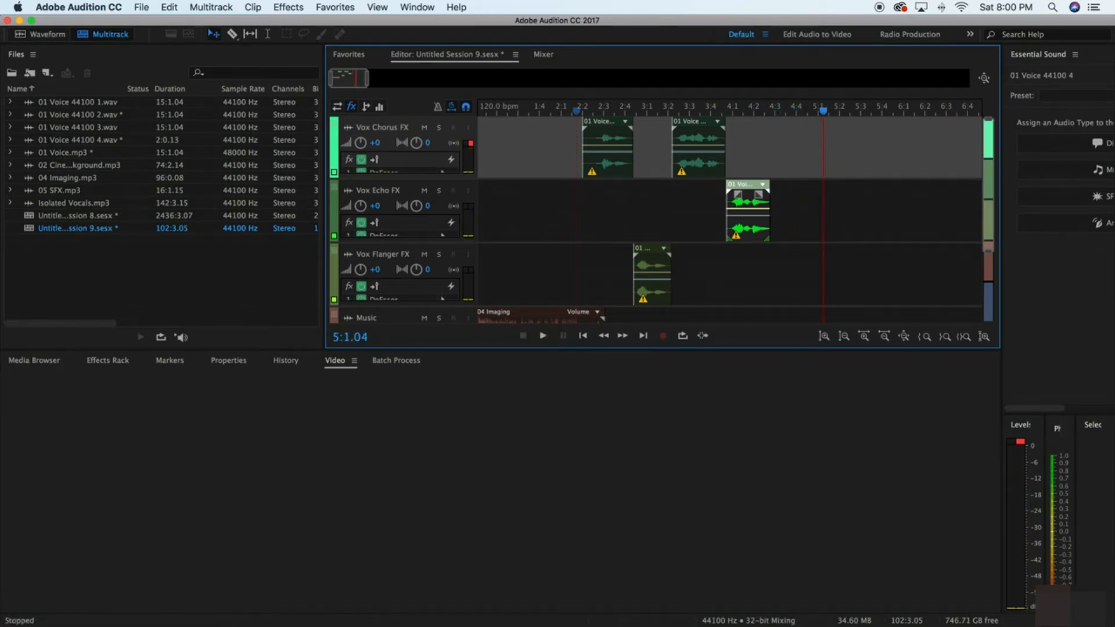
Step: Add the 03 Feel Good Background file to the Music track, starting at the playhead at 5:1.04
{"action": "left_click_drag", "start_coordinate": [529, 341], "coordinate": [783, 316]}
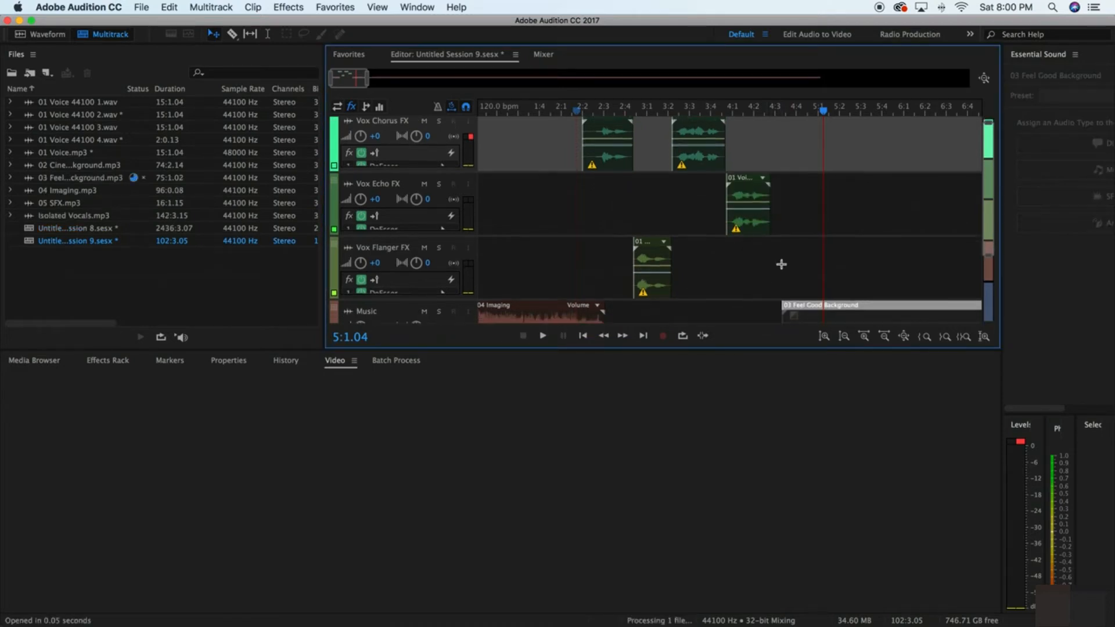
{"action": "scroll", "coordinate": [781, 264], "scroll_direction": "down", "scroll_amount": 3}
{"action": "left_click_drag", "start_coordinate": [785, 254], "coordinate": [824, 259]}
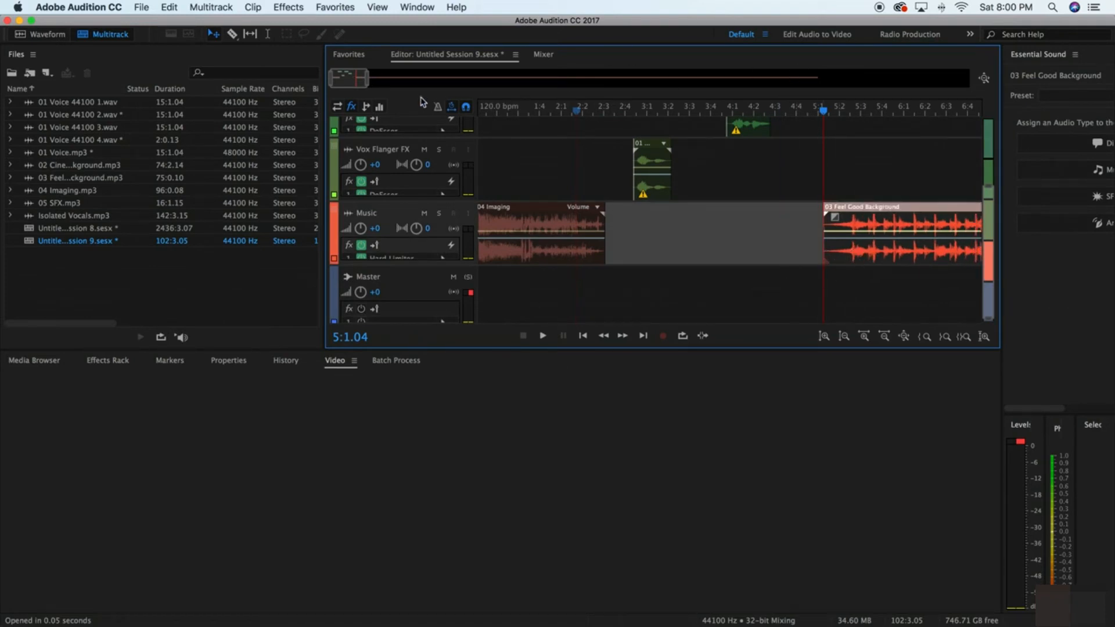
Step: Play the opening of the 03 Feel Good Background clip and open it in the Waveform editor
{"action": "left_click_drag", "start_coordinate": [367, 80], "coordinate": [538, 81]}
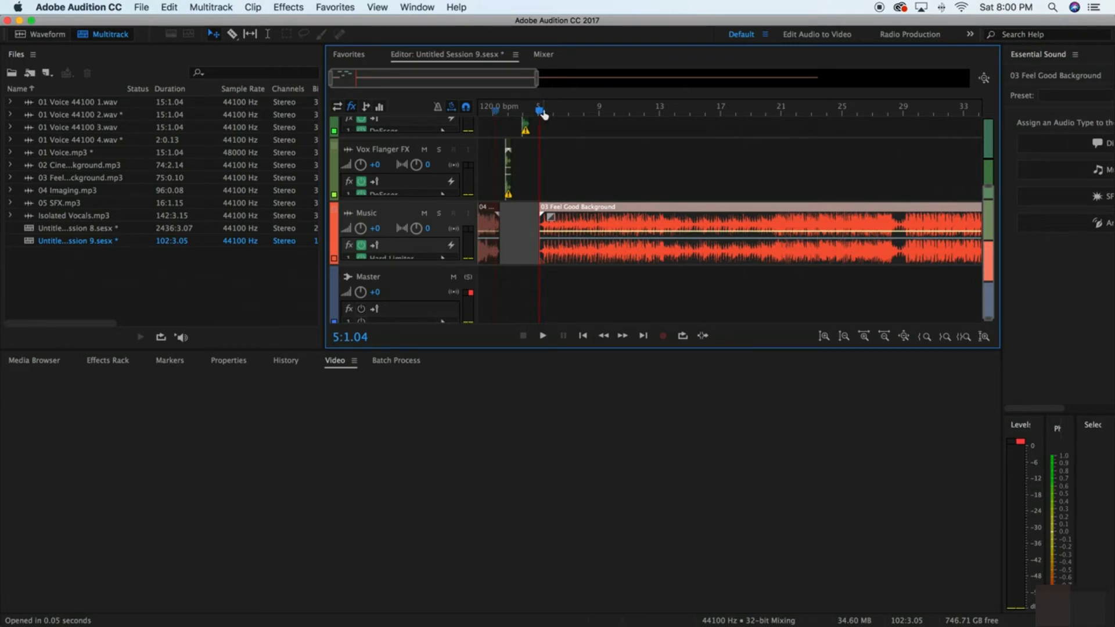
{"action": "key", "text": "space"}
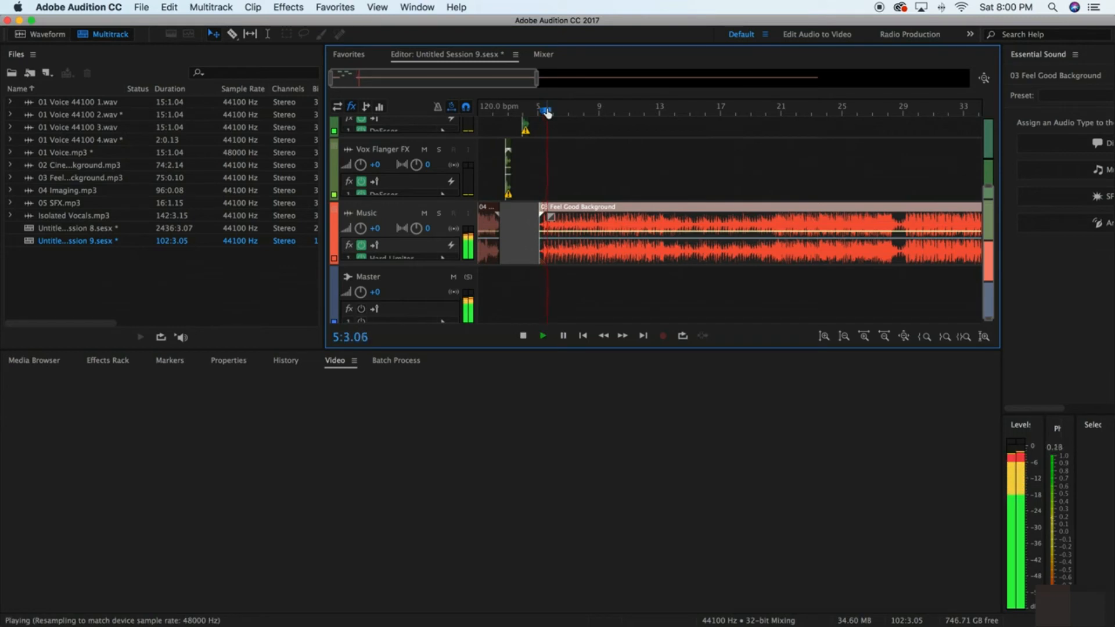
{"action": "key", "text": "space"}
{"action": "left_click_drag", "start_coordinate": [554, 113], "coordinate": [534, 118]}
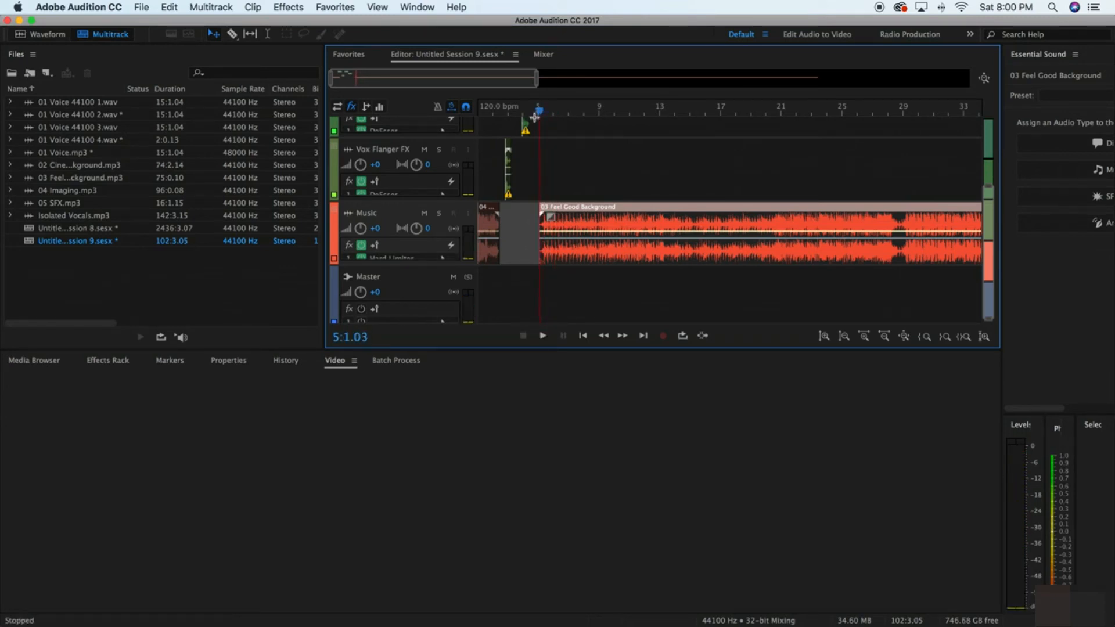
{"action": "key", "text": "space"}
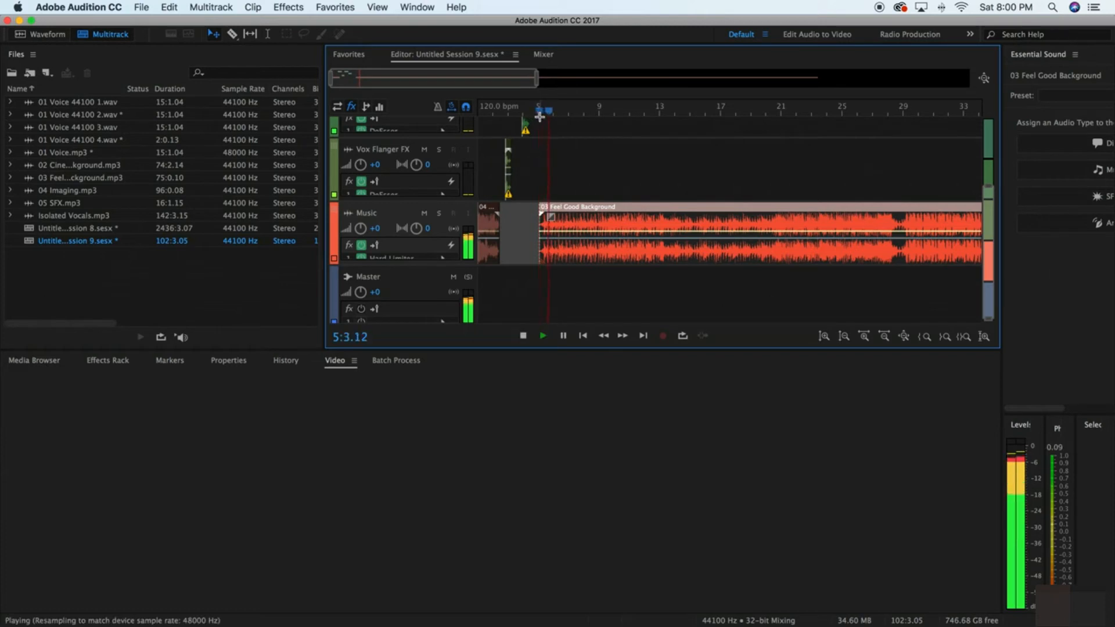
{"action": "key", "text": "space"}
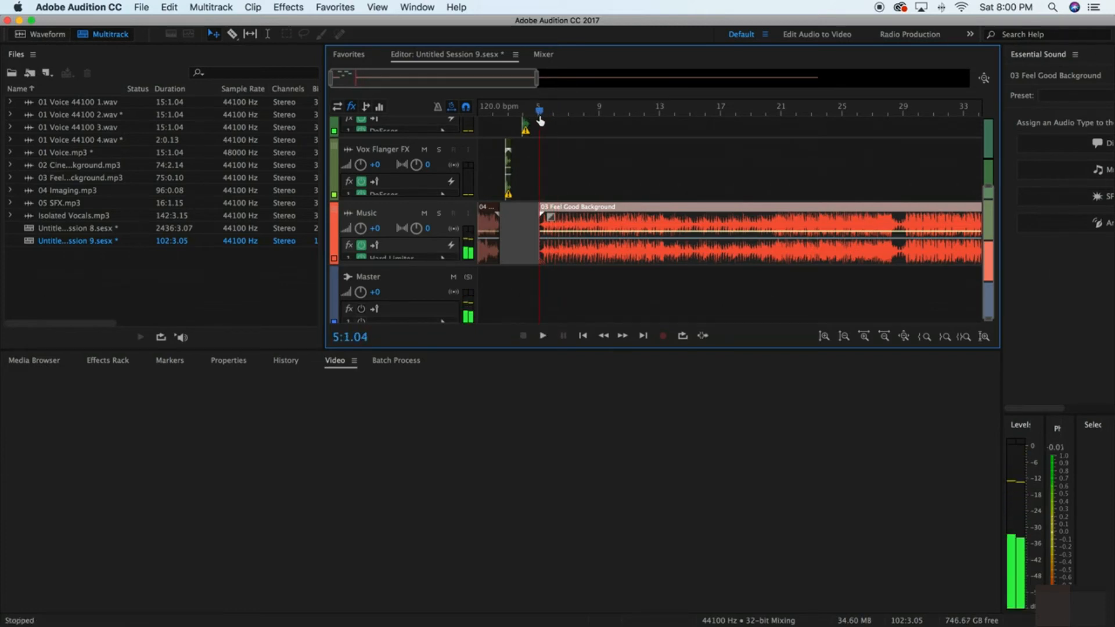
{"action": "double_click", "coordinate": [544, 226]}
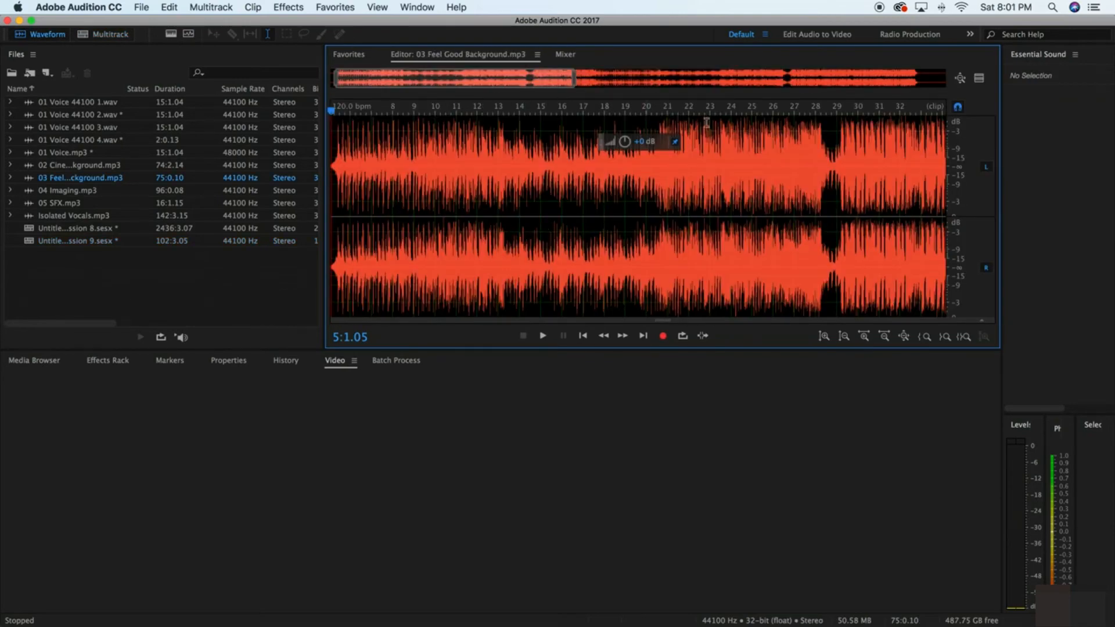
{"action": "left_click", "coordinate": [578, 81]}
{"action": "left_click_drag", "start_coordinate": [582, 80], "coordinate": [179, 58]}
{"action": "left_click", "coordinate": [105, 34]}
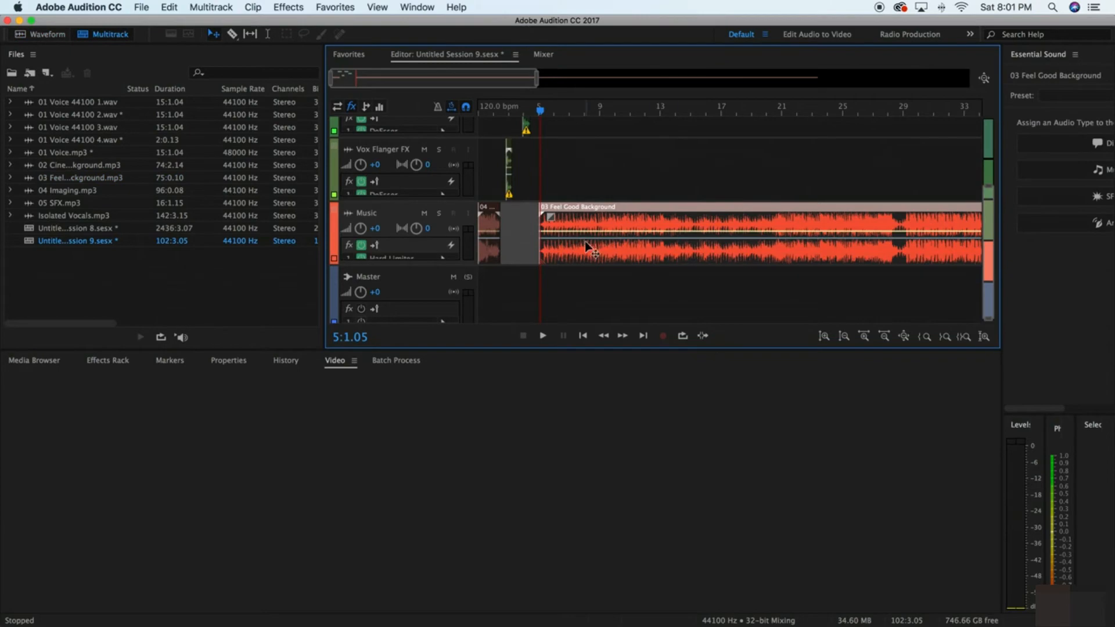
Step: Delete the quiet intro before the first beat of 03 Feel Good Background in the Waveform editor and return to the multitrack session
{"action": "double_click", "coordinate": [566, 250]}
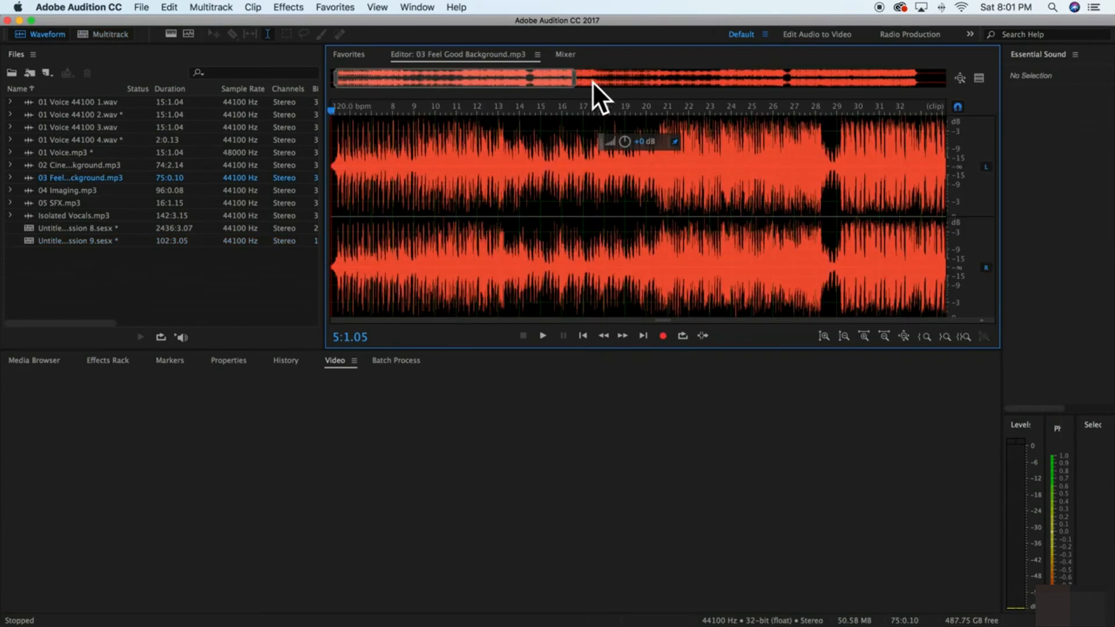
{"action": "left_click_drag", "start_coordinate": [569, 81], "coordinate": [362, 80]}
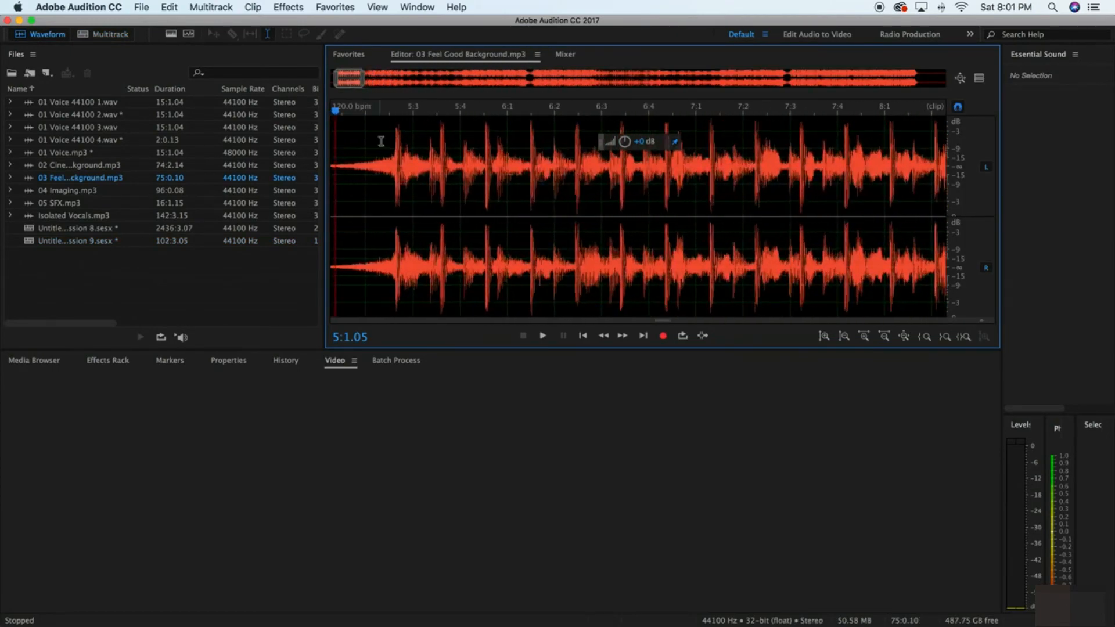
{"action": "left_click_drag", "start_coordinate": [393, 154], "coordinate": [258, 163]}
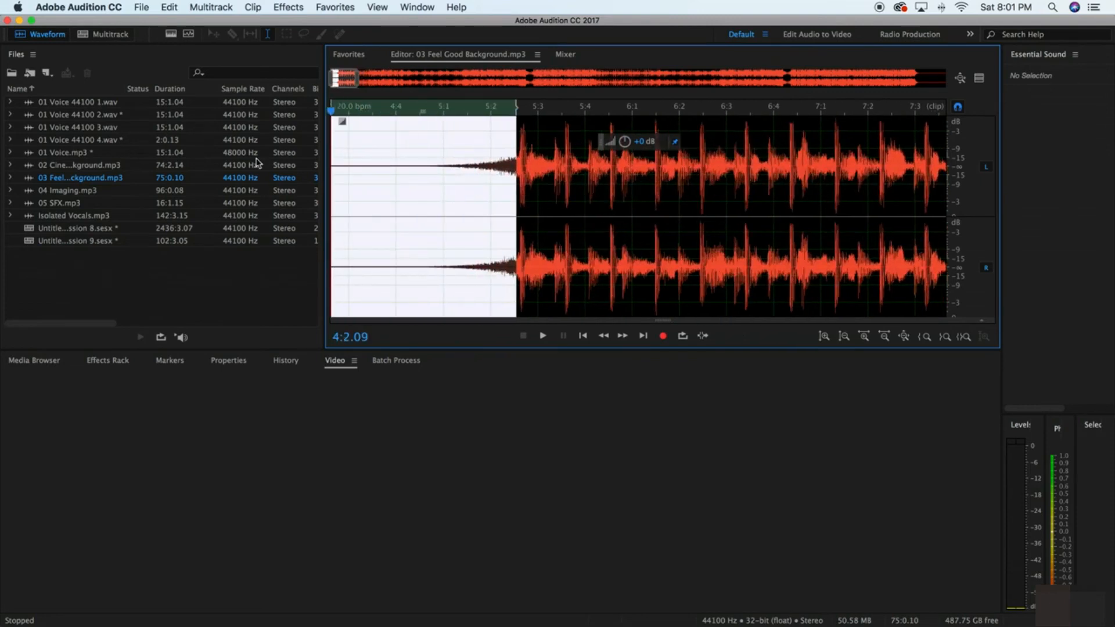
{"action": "key", "text": "Delete"}
{"action": "left_click", "coordinate": [108, 35]}
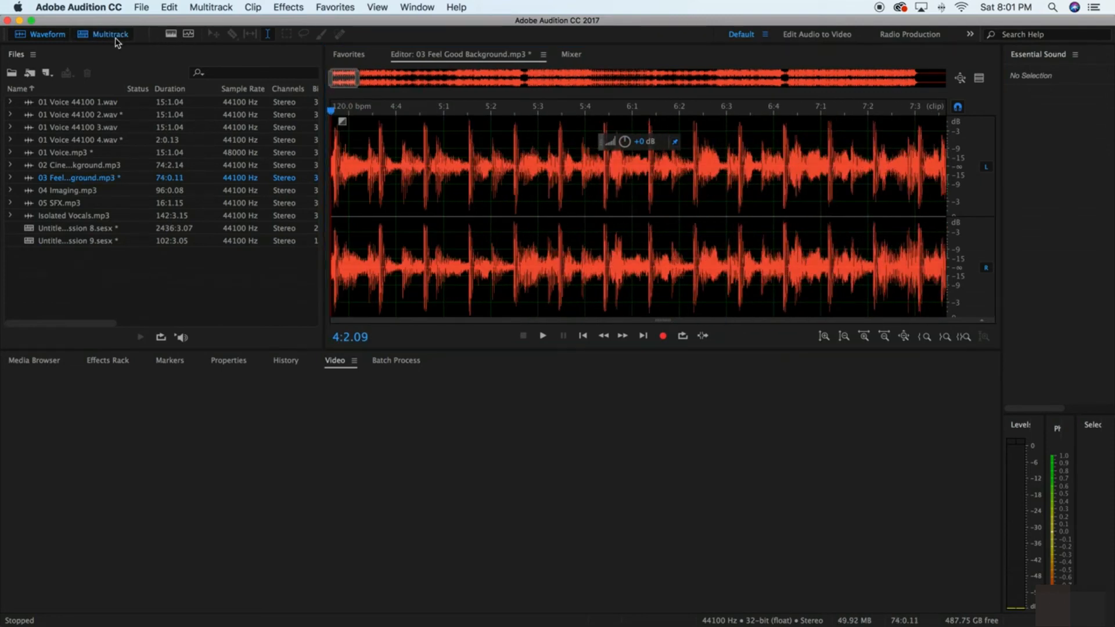
Step: Move the trimmed background clip on the Music track earlier to start around 4:2.09, and play the transition from the last voice piece
{"action": "left_click_drag", "start_coordinate": [569, 198], "coordinate": [559, 200]}
{"action": "key", "text": "space"}
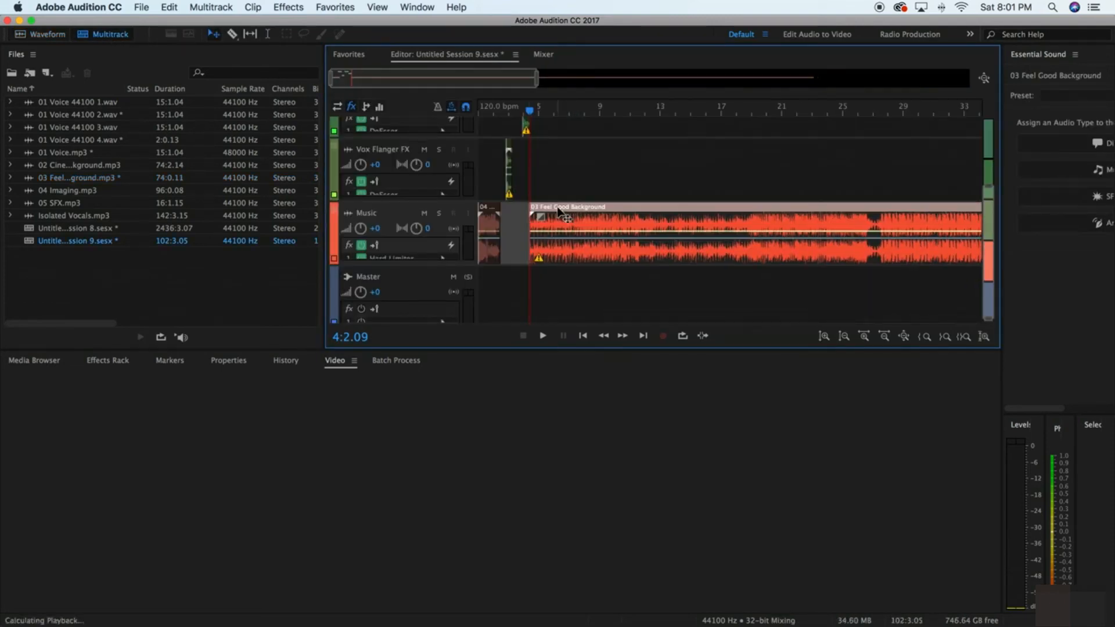
{"action": "key", "text": "space"}
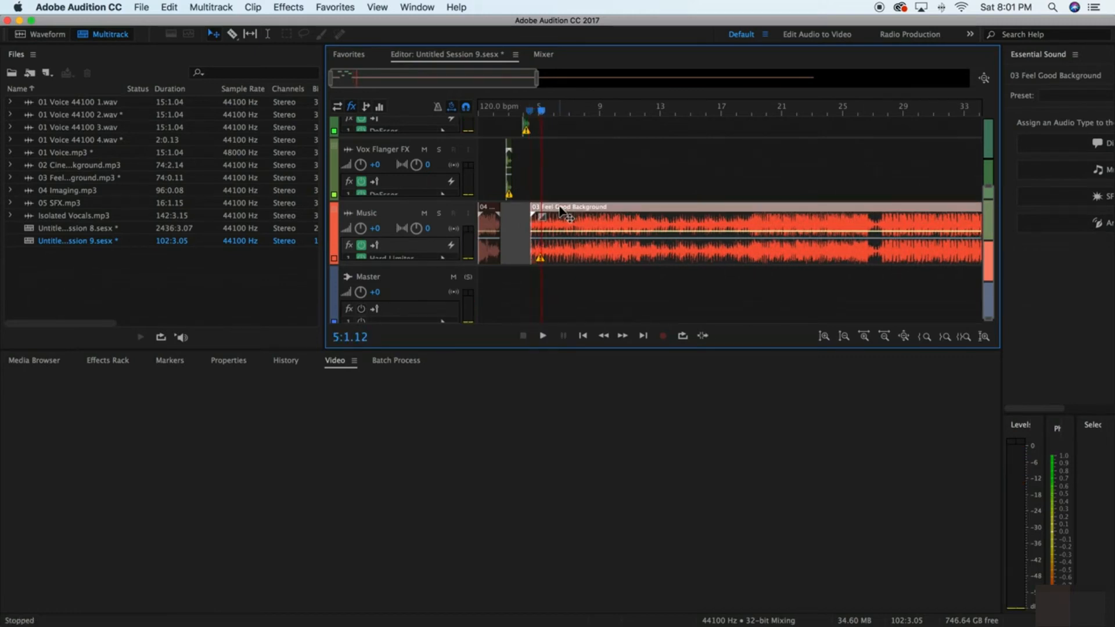
{"action": "key", "text": "space"}
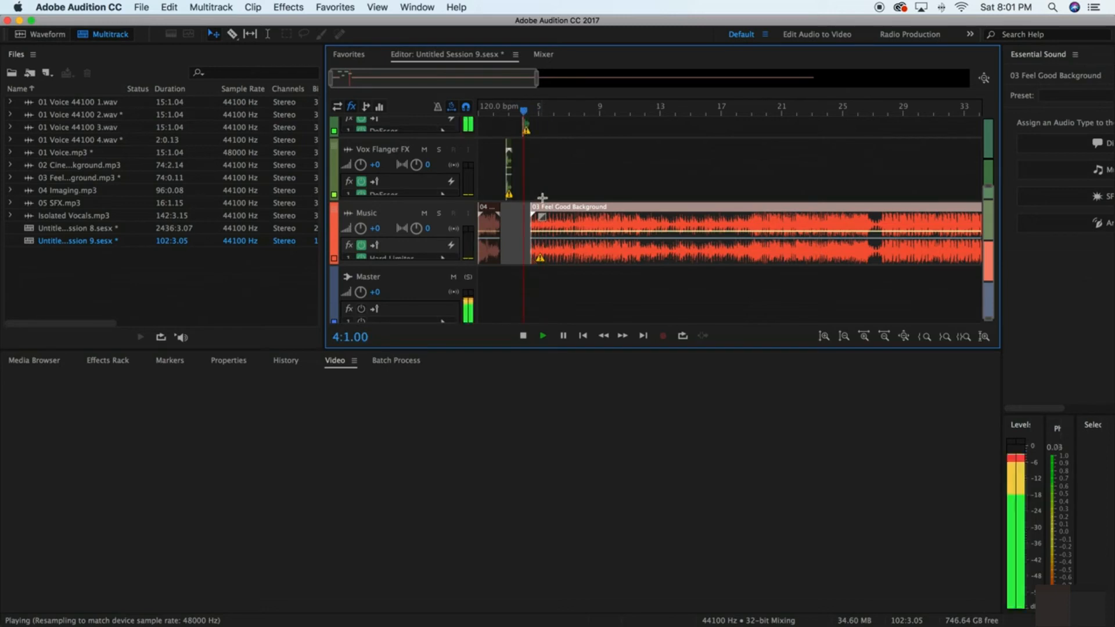
{"action": "key", "text": "space"}
{"action": "key", "text": "space"}
Step: Play the trimmed 03 Feel Good Background from its beginning in the Waveform editor and return to the multitrack session
{"action": "double_click", "coordinate": [546, 223]}
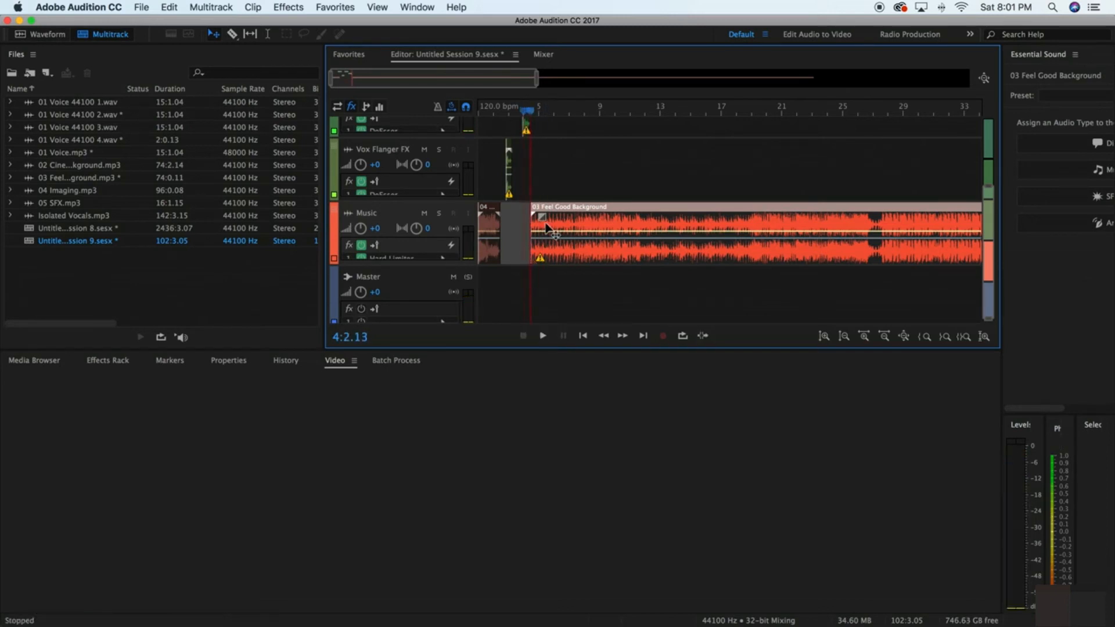
{"action": "left_click", "coordinate": [583, 337]}
{"action": "key", "text": "space"}
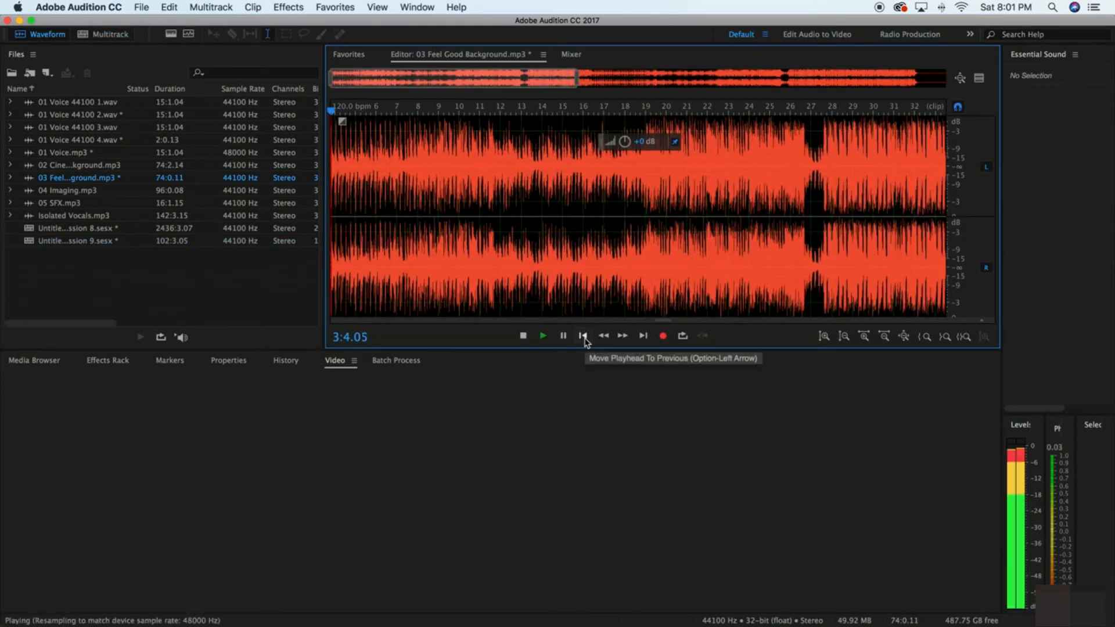
{"action": "left_click", "coordinate": [95, 35]}
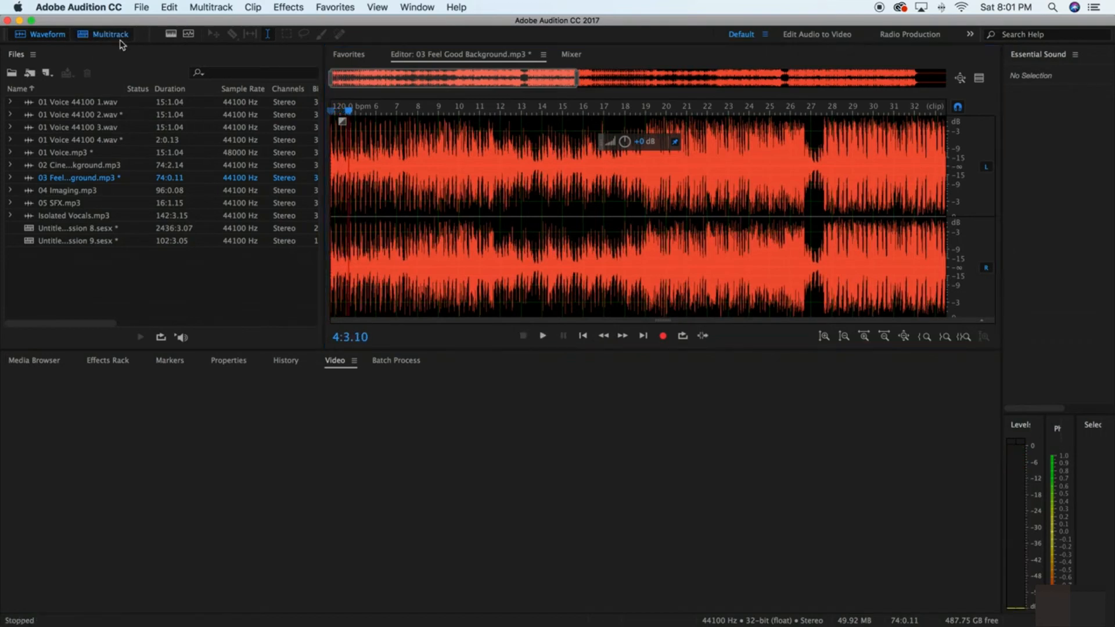
Step: Reposition the background music clip on the Music track to start at the playhead at 4:3.10, and play its opening
{"action": "left_click_drag", "start_coordinate": [564, 208], "coordinate": [563, 248]}
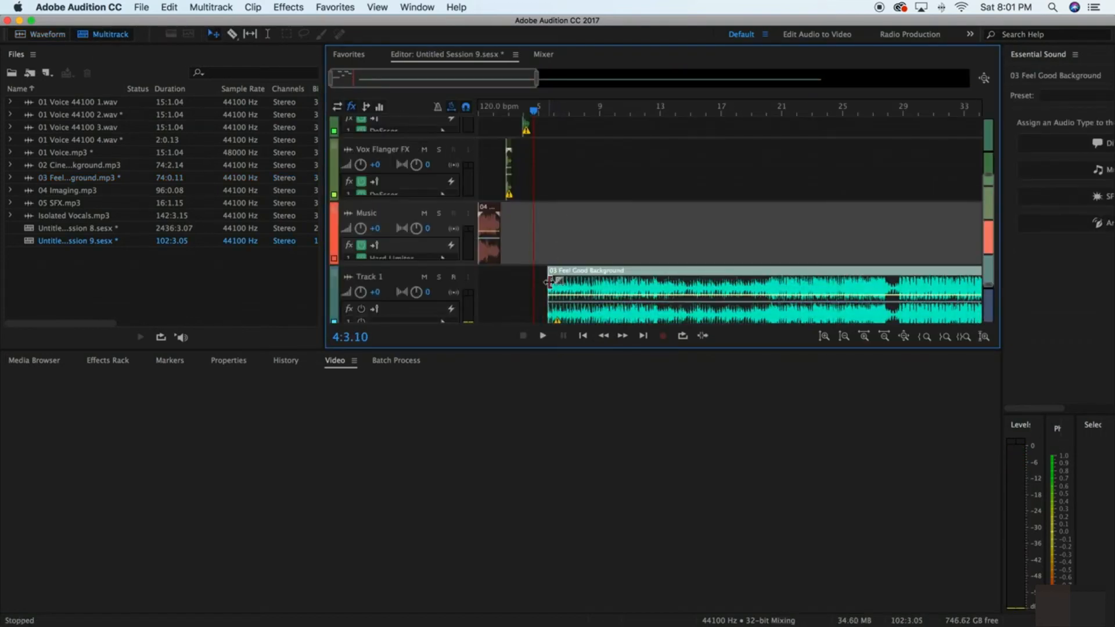
{"action": "left_click", "coordinate": [548, 282]}
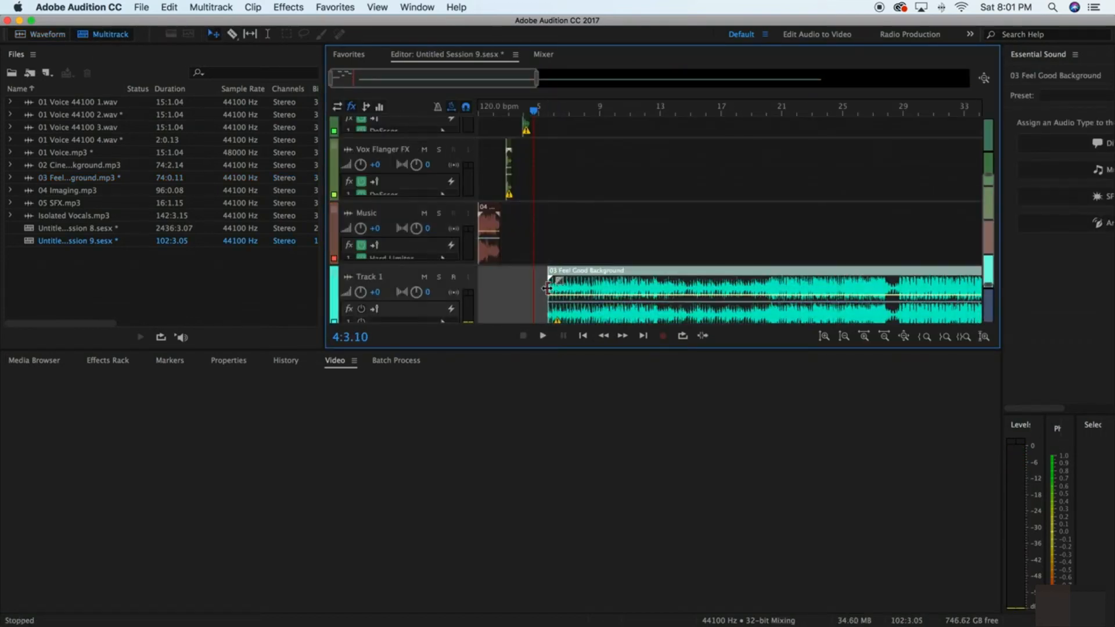
{"action": "left_click_drag", "start_coordinate": [549, 288], "coordinate": [549, 238]}
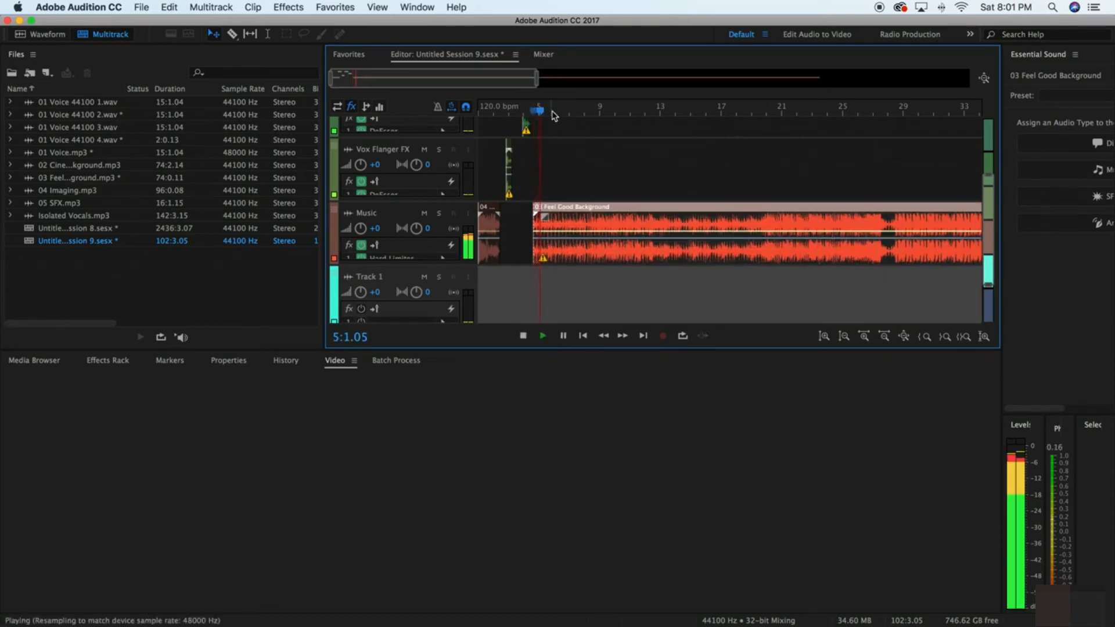
{"action": "key", "text": "space"}
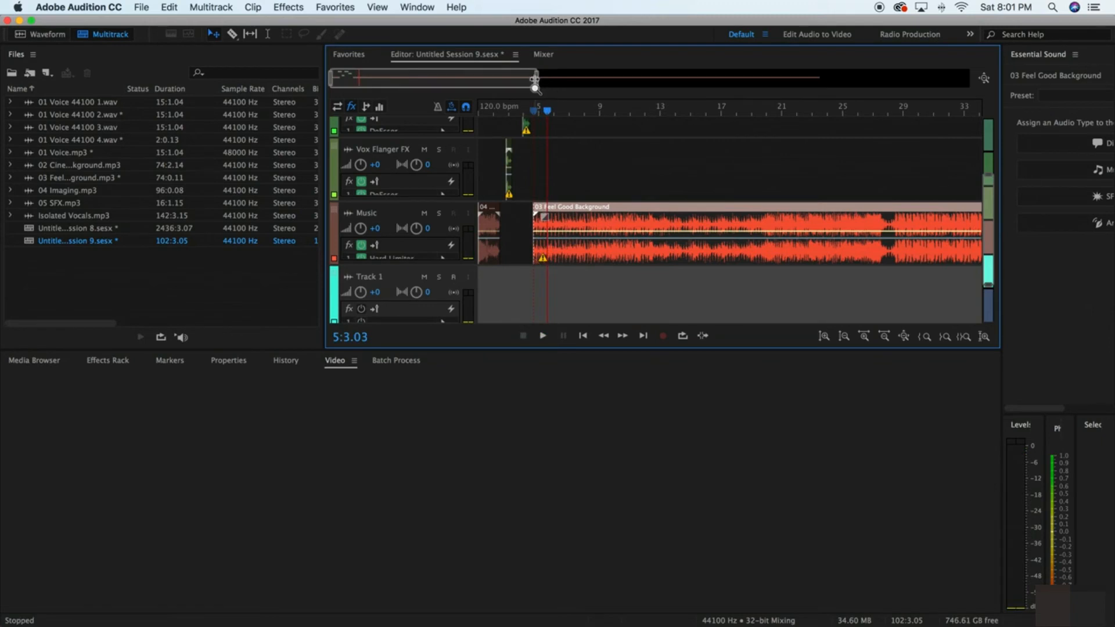
Step: Play the session from the start of the fourth voice piece at 3:4.11 into the background music
{"action": "left_click_drag", "start_coordinate": [535, 78], "coordinate": [340, 96]}
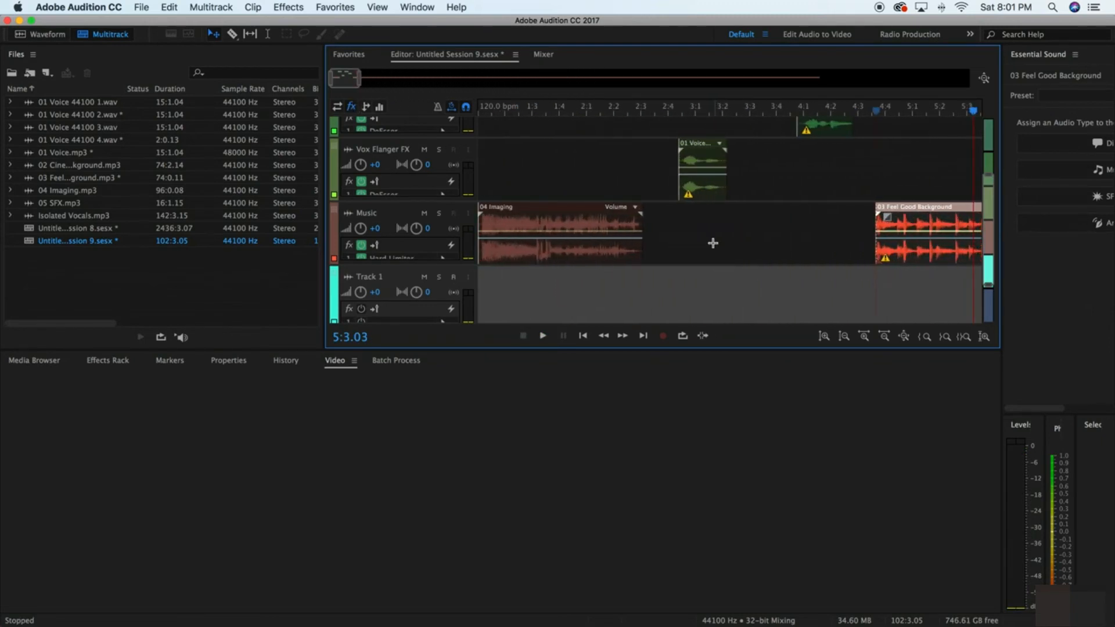
{"action": "scroll", "coordinate": [708, 236], "scroll_direction": "down", "scroll_amount": 3}
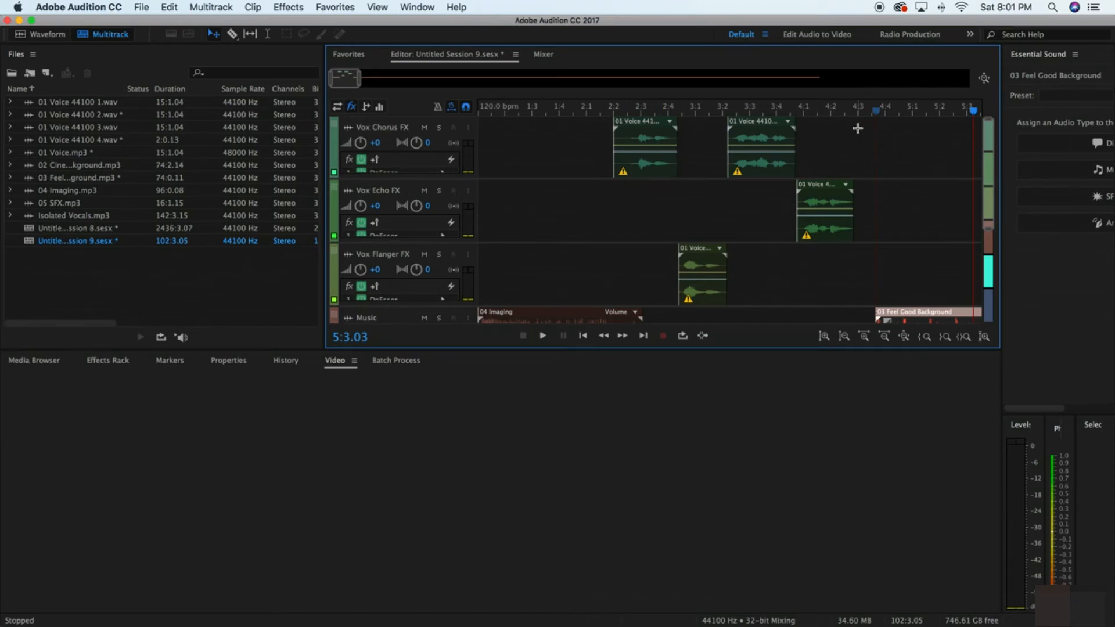
{"action": "scroll", "coordinate": [857, 128], "scroll_direction": "down", "scroll_amount": 1}
{"action": "left_click", "coordinate": [797, 111]}
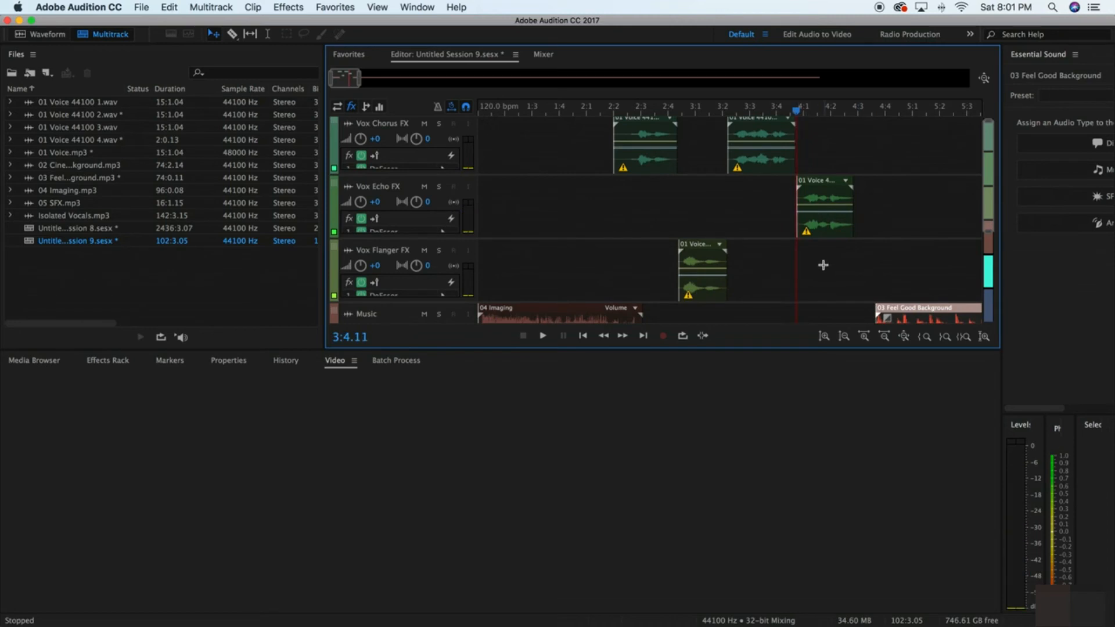
{"action": "scroll", "coordinate": [824, 263], "scroll_direction": "down", "scroll_amount": 2}
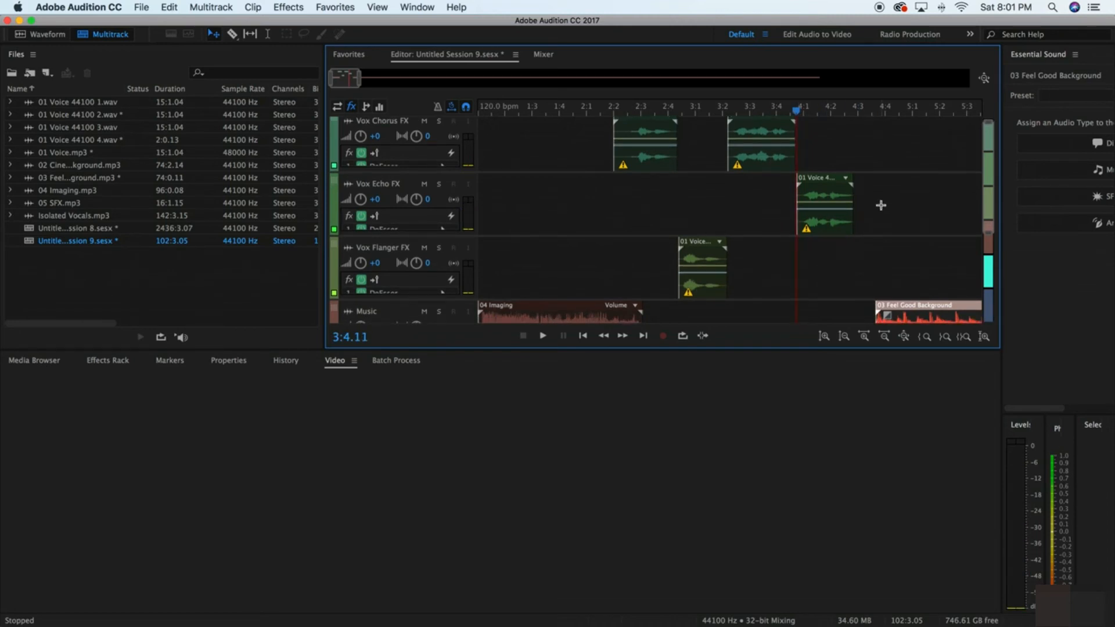
{"action": "key", "text": "space"}
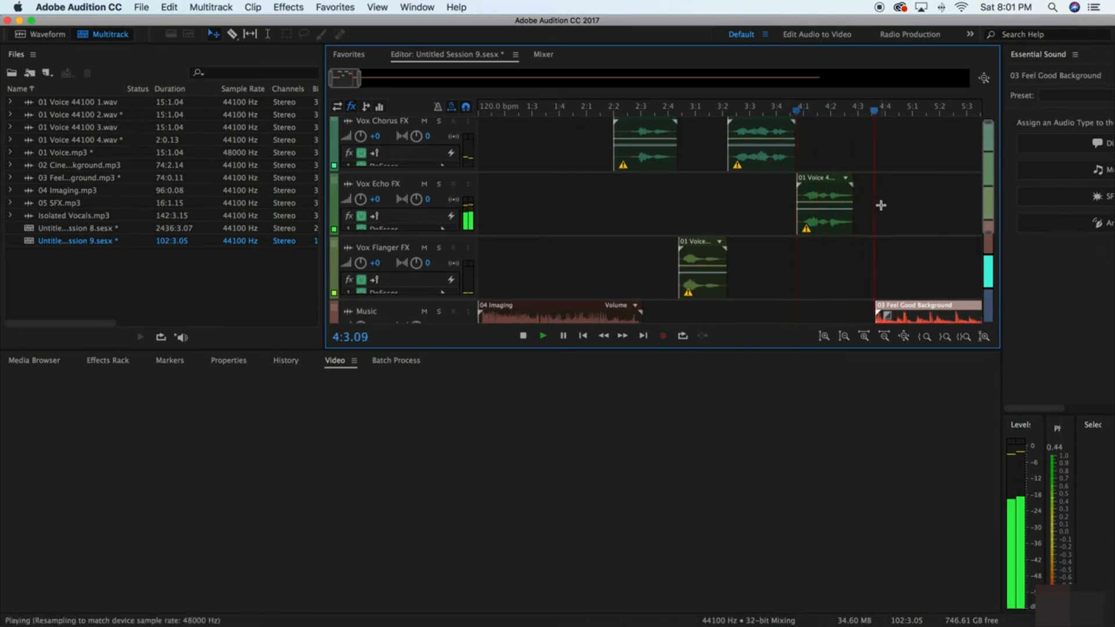
{"action": "key", "text": "space"}
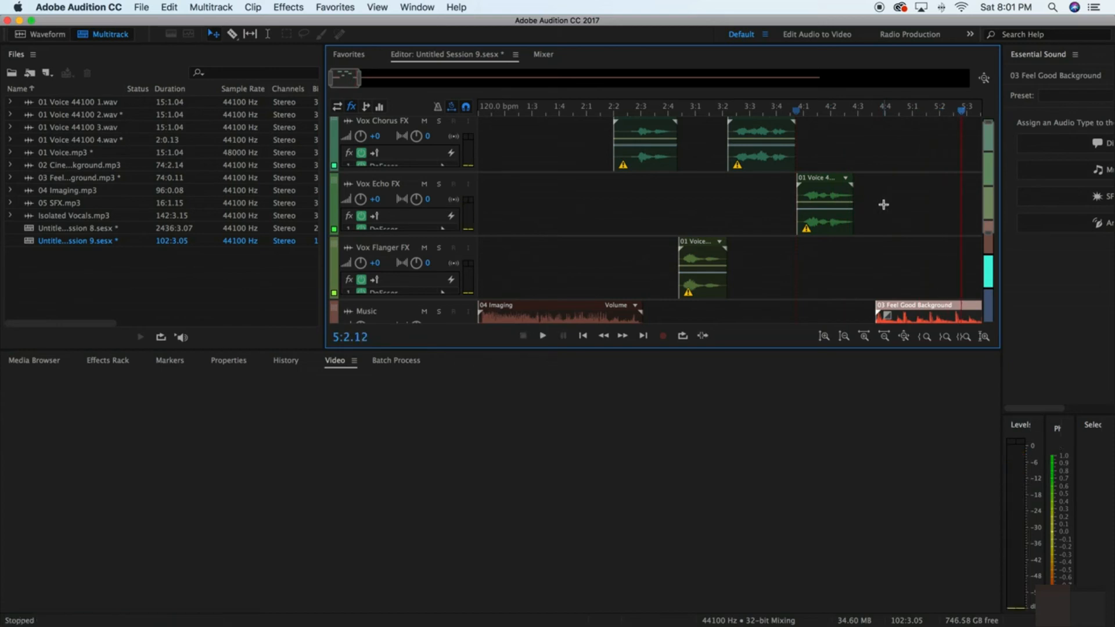
Step: Return the playhead to the session start and play the whole drop through the voice pieces into the background music
{"action": "scroll", "coordinate": [883, 206], "scroll_direction": "down", "scroll_amount": 5}
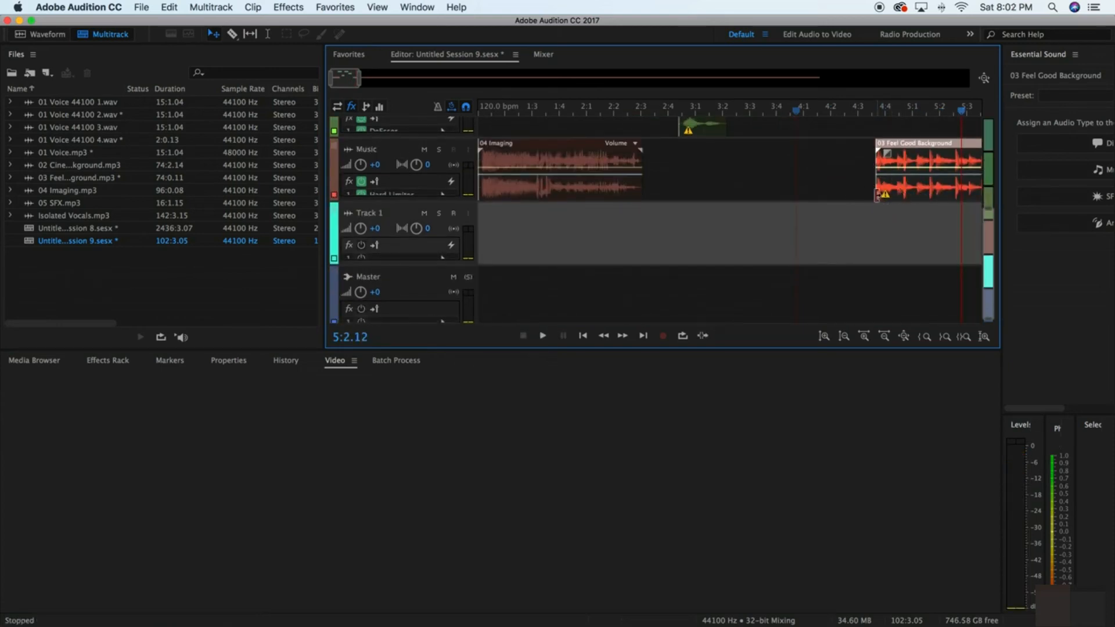
{"action": "scroll", "coordinate": [871, 198], "scroll_direction": "up", "scroll_amount": 5}
{"action": "scroll", "coordinate": [845, 207], "scroll_direction": "down", "scroll_amount": 2}
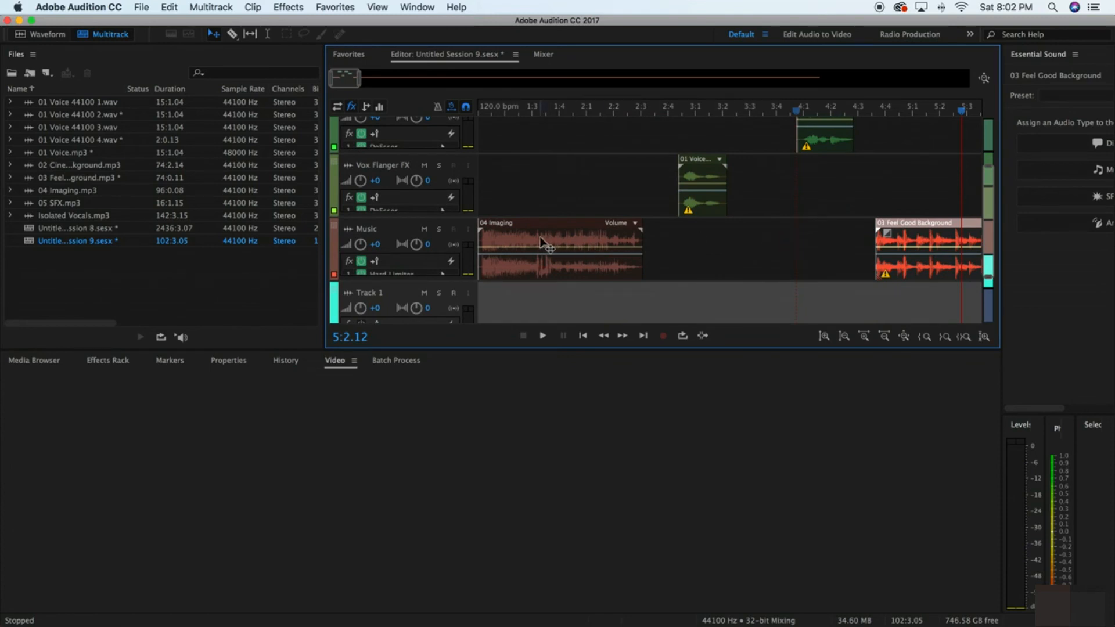
{"action": "left_click", "coordinate": [584, 336]}
{"action": "left_click", "coordinate": [584, 337]}
{"action": "left_click", "coordinate": [584, 337]}
{"action": "left_click", "coordinate": [583, 337]}
{"action": "left_click", "coordinate": [584, 337]}
{"action": "left_click", "coordinate": [584, 337]}
{"action": "left_click", "coordinate": [584, 337]}
{"action": "left_click", "coordinate": [583, 336]}
{"action": "key", "text": "space"}
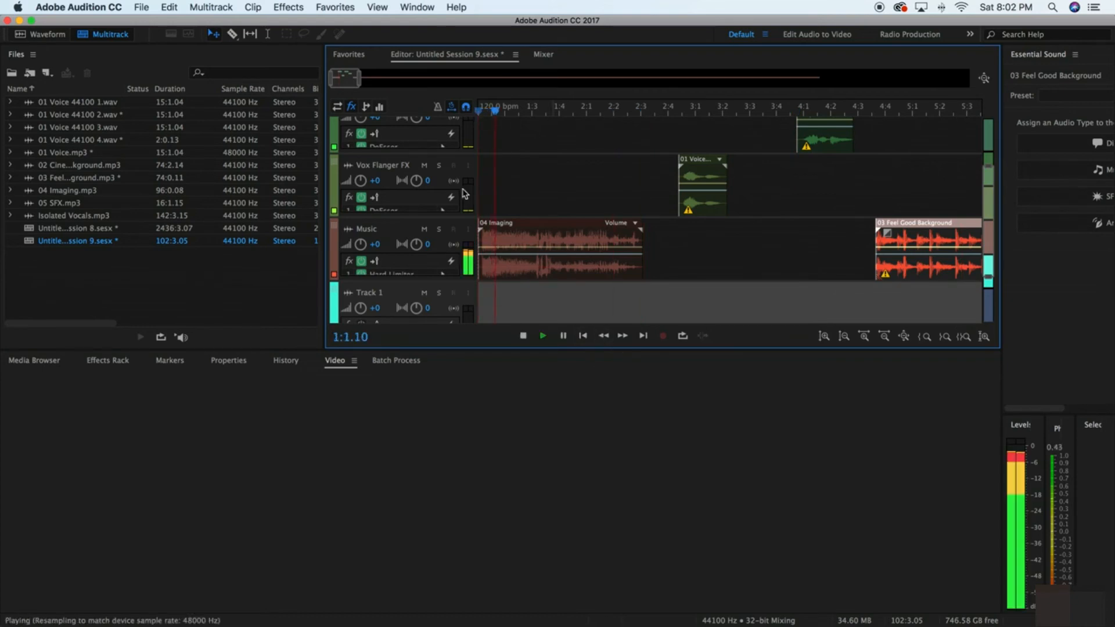
{"action": "left_click_drag", "start_coordinate": [360, 78], "coordinate": [511, 81]}
{"action": "scroll", "coordinate": [541, 150], "scroll_direction": "up", "scroll_amount": 4}
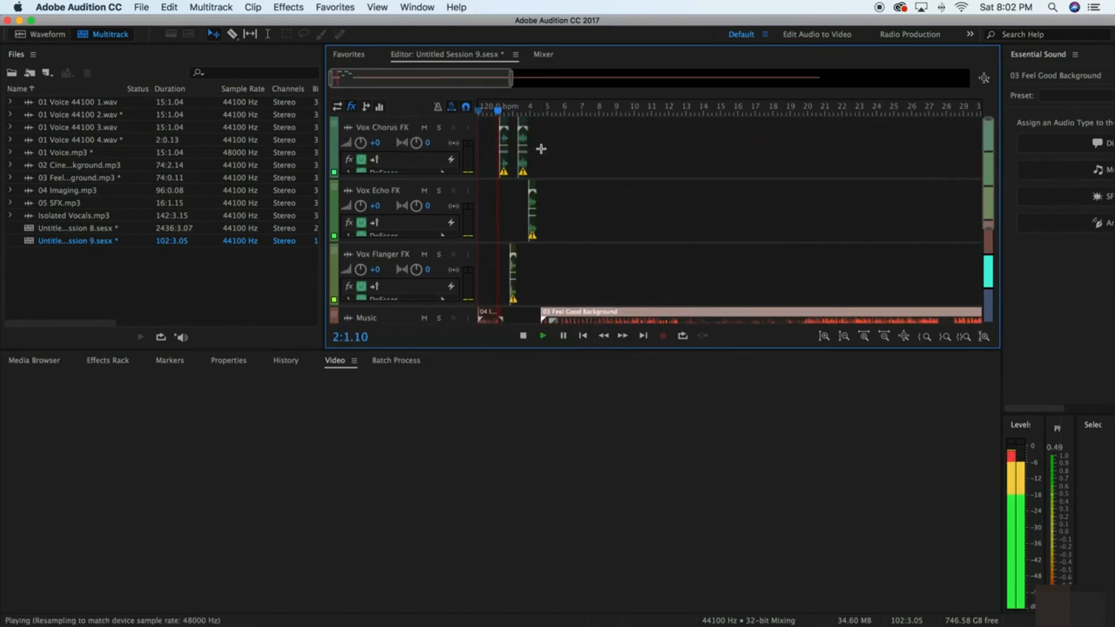
{"action": "key", "text": "XF86AudioRaiseVolume"}
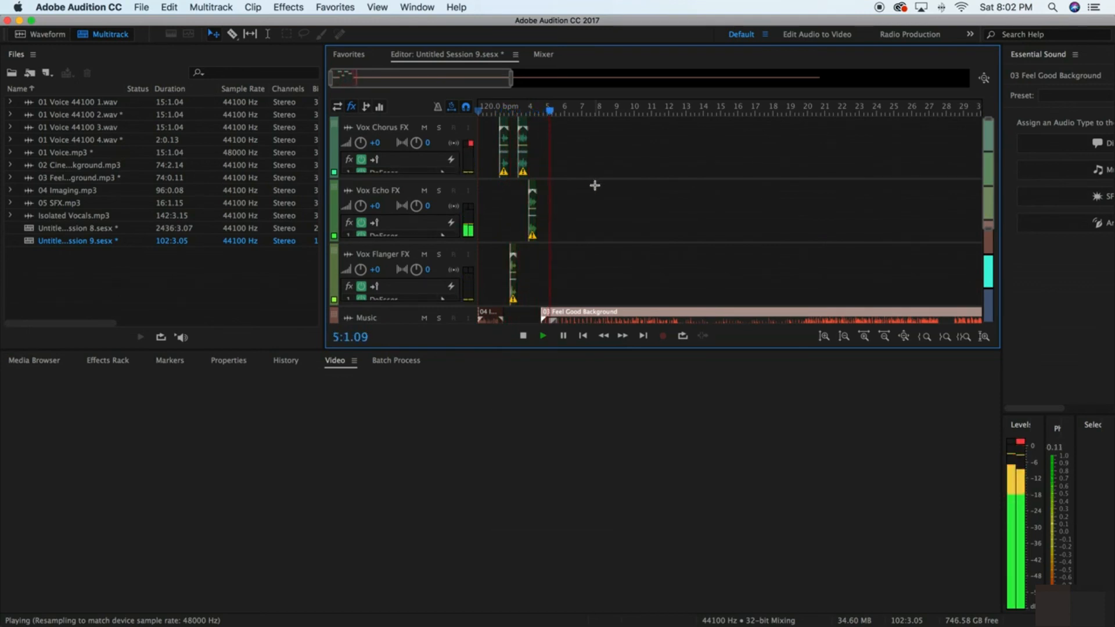
{"action": "scroll", "coordinate": [595, 185], "scroll_direction": "down", "scroll_amount": 3}
{"action": "scroll", "coordinate": [594, 185], "scroll_direction": "down", "scroll_amount": 2}
{"action": "scroll", "coordinate": [595, 185], "scroll_direction": "up", "scroll_amount": 4}
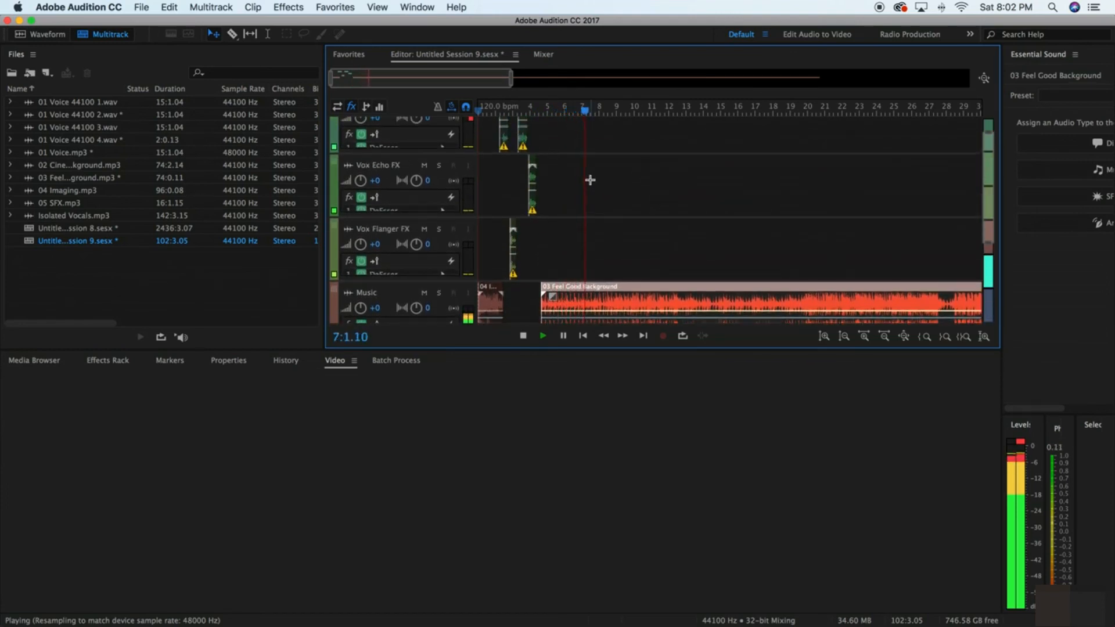
Step: Stop playback at 7:2.13, split the background music clip there and delete the part after the cut
{"action": "key", "text": "space"}
{"action": "left_click", "coordinate": [231, 34]}
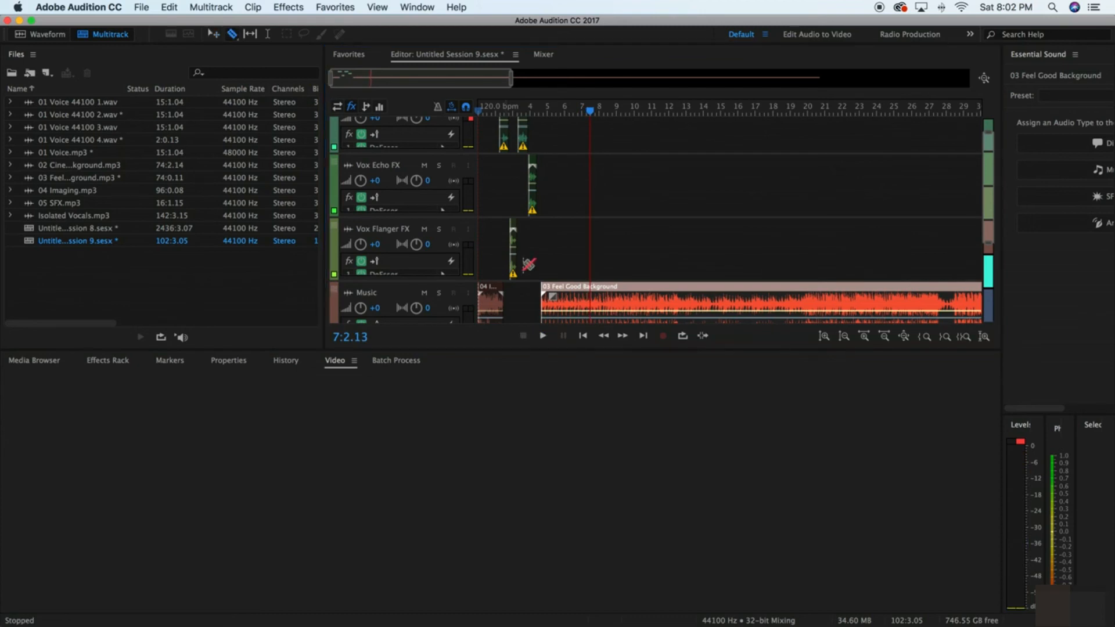
{"action": "left_click", "coordinate": [592, 298]}
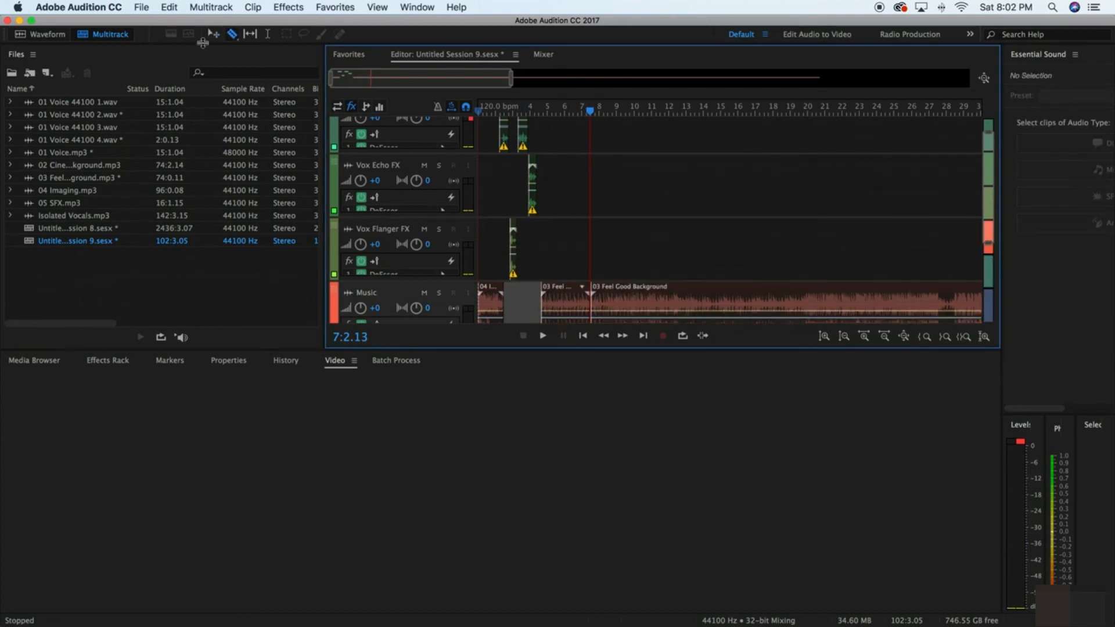
{"action": "left_click", "coordinate": [215, 34]}
{"action": "left_click", "coordinate": [634, 294]}
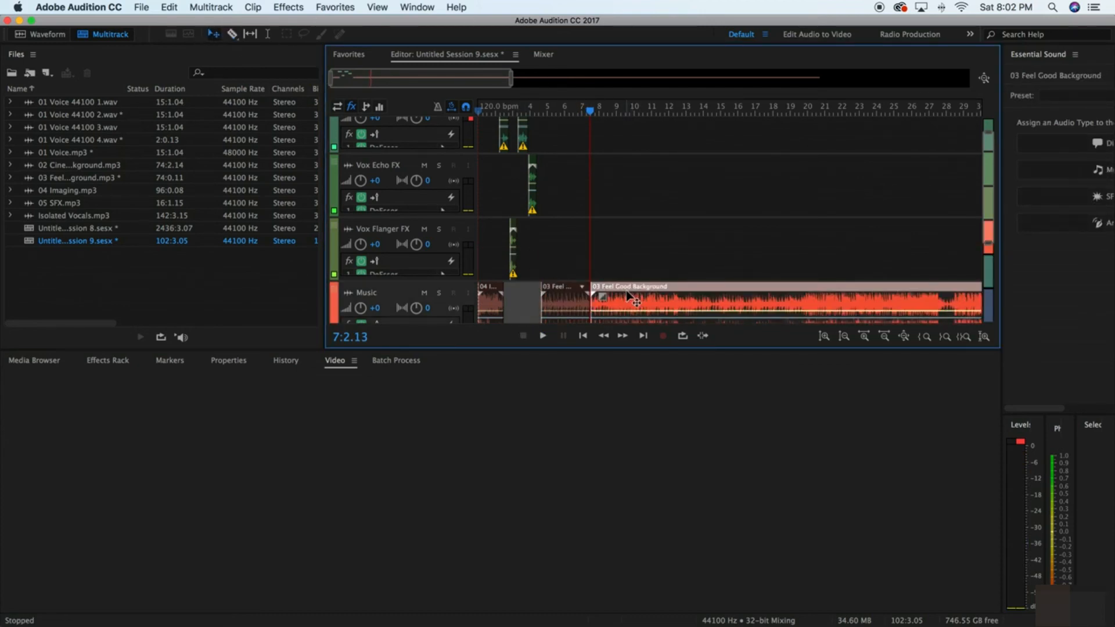
{"action": "key", "text": "Delete"}
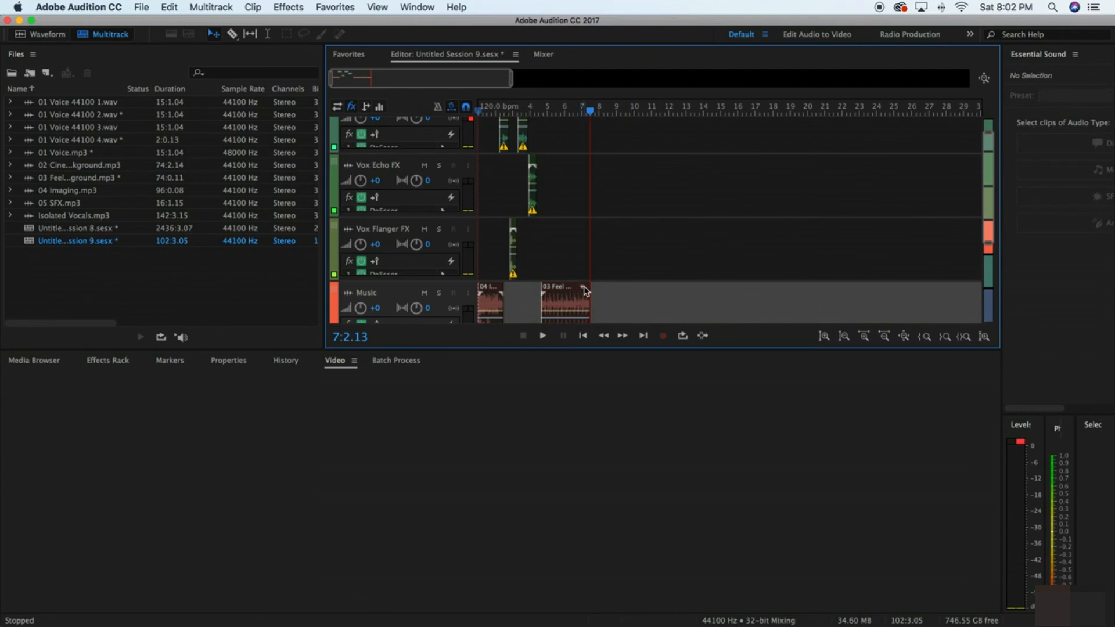
Step: Add a volume keyframe near the end of the shortened music clip and lower the final point to fade it out
{"action": "scroll", "coordinate": [585, 290], "scroll_direction": "down", "scroll_amount": 2}
{"action": "left_click", "coordinate": [587, 294]}
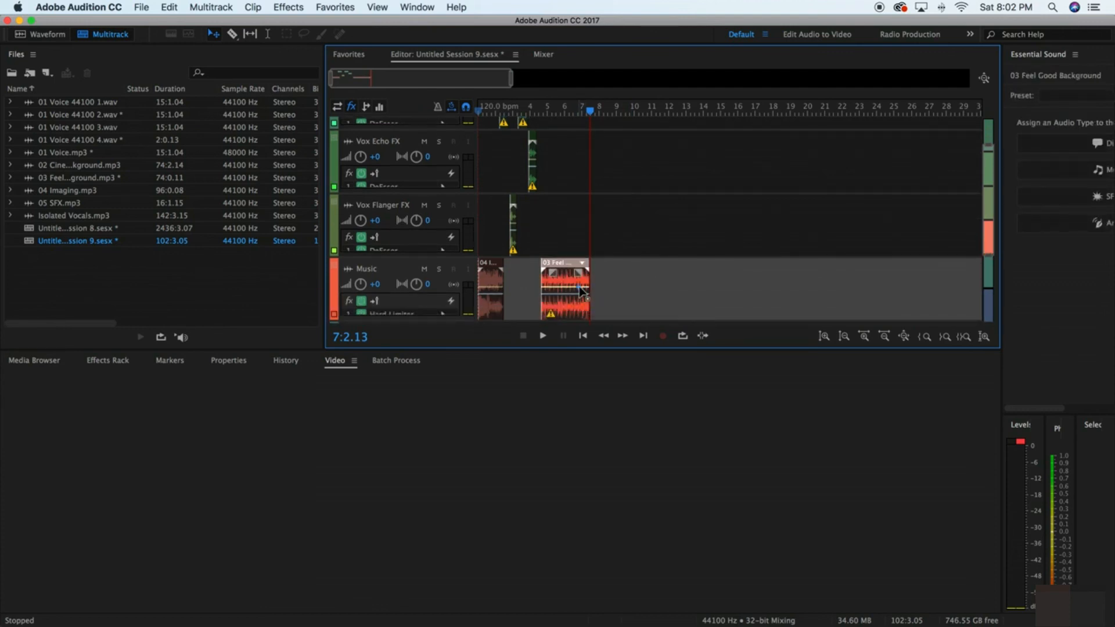
{"action": "left_click_drag", "start_coordinate": [591, 299], "coordinate": [593, 325]}
Step: Play the end of the music clip from about 6:3.11 to check the fade-out, and stop past its end
{"action": "key", "text": "space"}
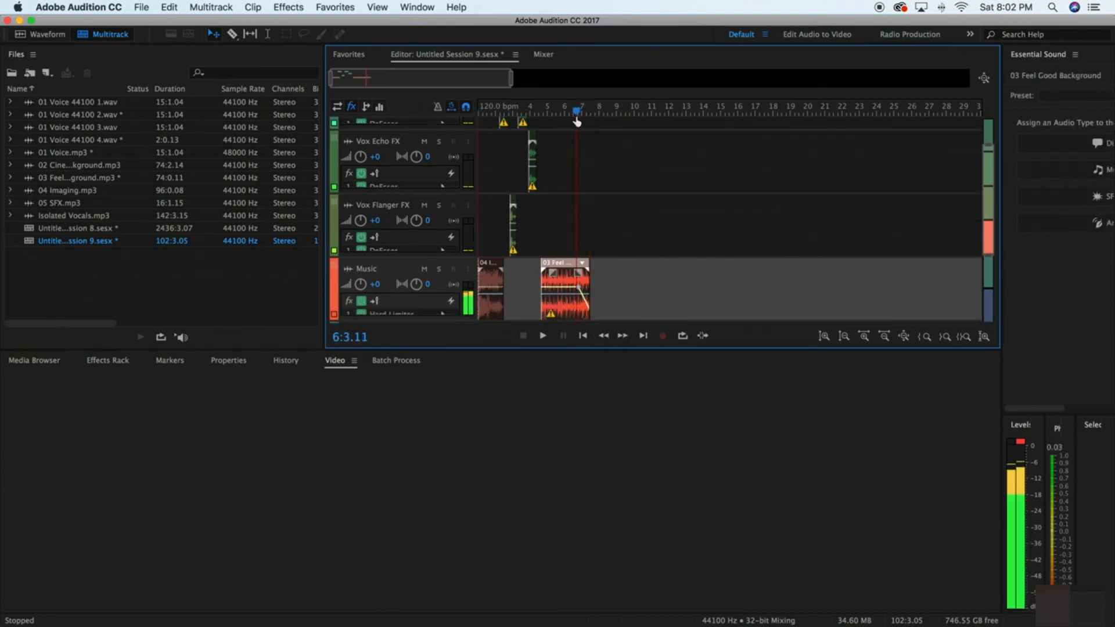
{"action": "scroll", "coordinate": [624, 190], "scroll_direction": "down", "scroll_amount": 5}
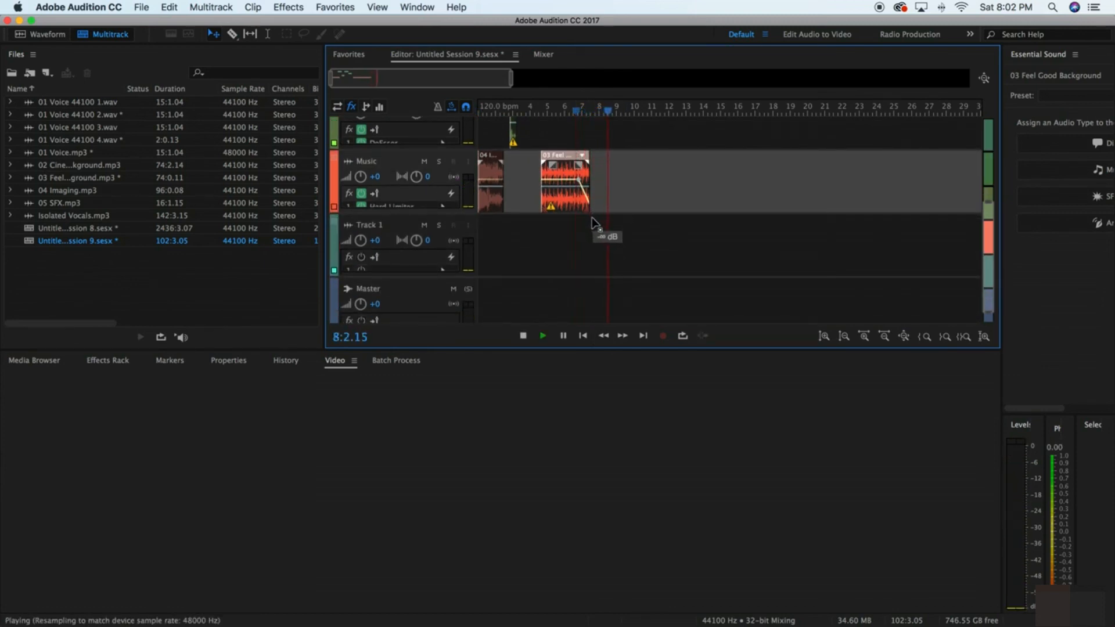
{"action": "scroll", "coordinate": [608, 170], "scroll_direction": "up", "scroll_amount": 3}
{"action": "scroll", "coordinate": [608, 170], "scroll_direction": "up", "scroll_amount": 4}
{"action": "key", "text": "space"}
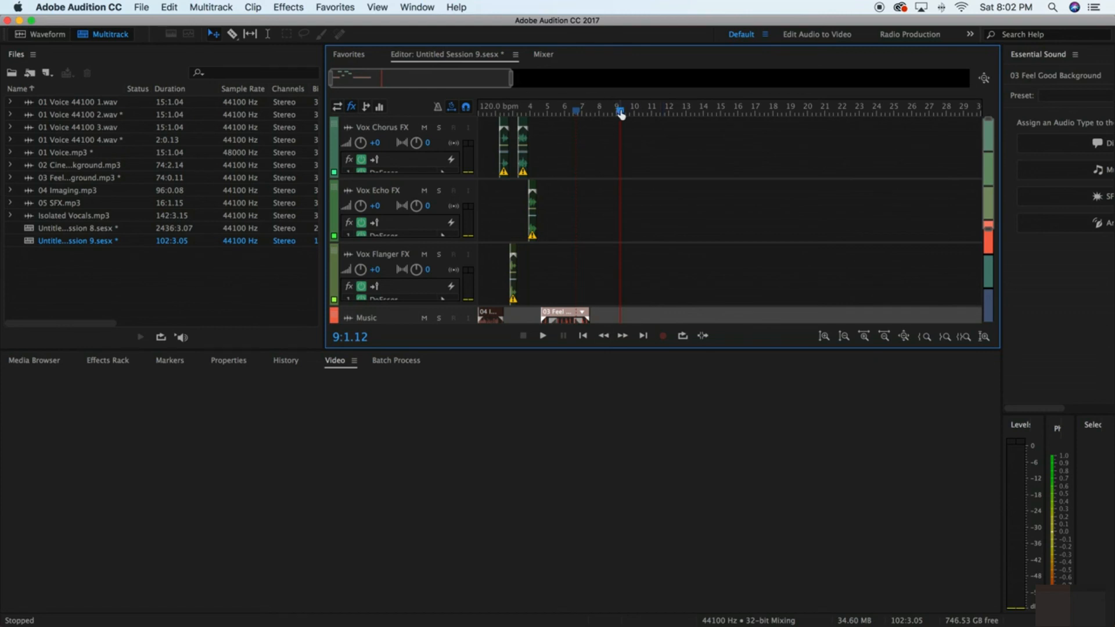
Step: Return the playhead to the session start, play the opening imaging clip and stop at about 2:2.13
{"action": "left_click_drag", "start_coordinate": [621, 114], "coordinate": [367, 110]}
{"action": "key", "text": "space"}
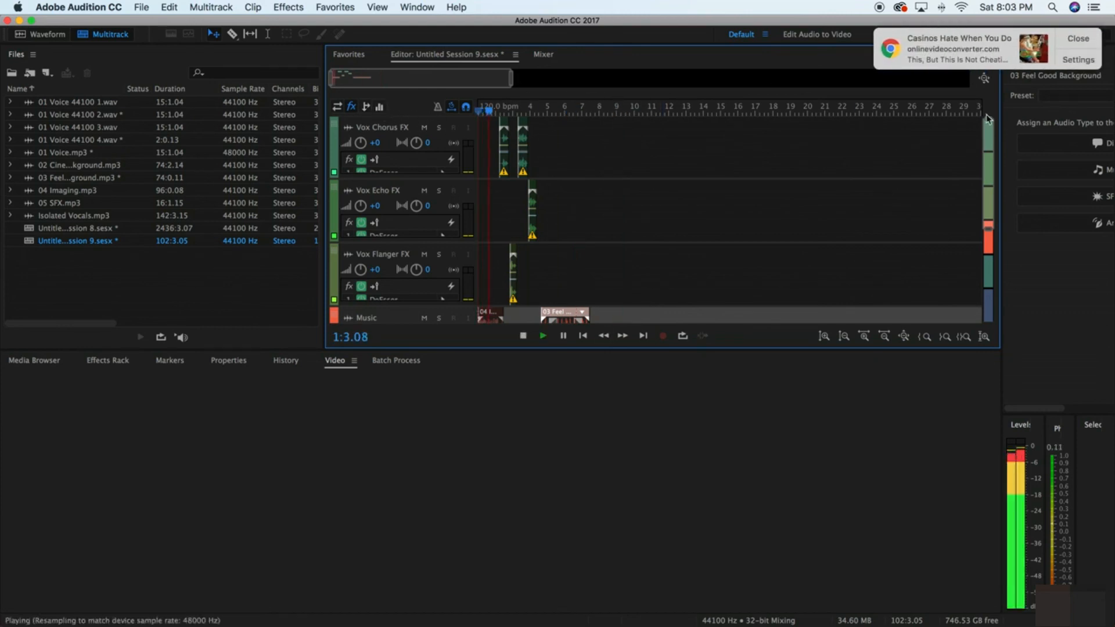
{"action": "key", "text": "space"}
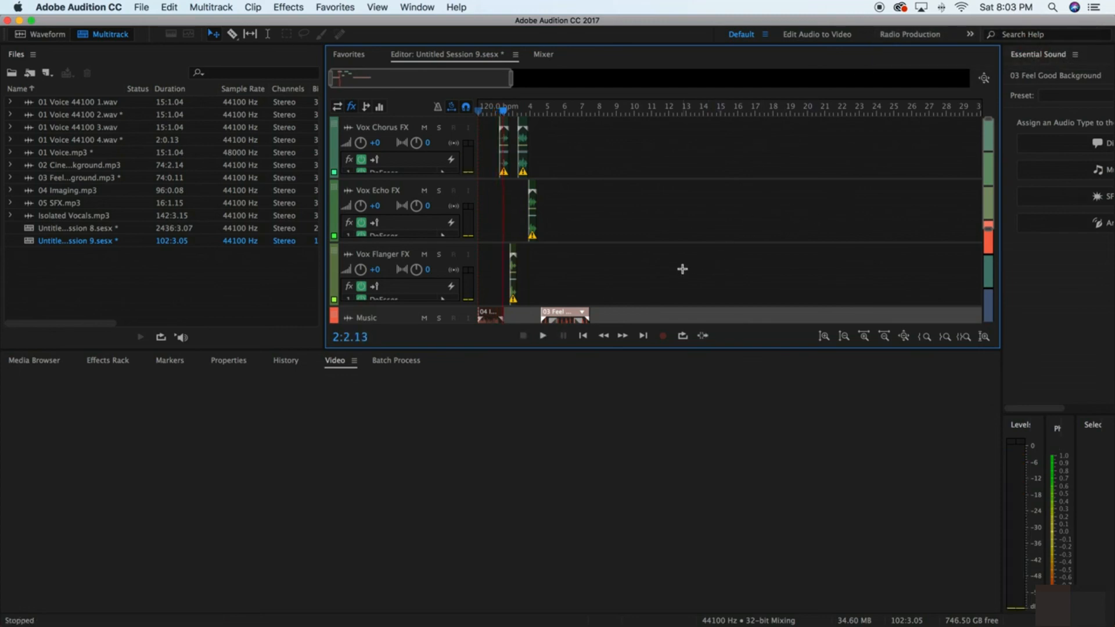
Step: Place the playhead at the start of the background music clip, play it and stop at about 6:3.01
{"action": "scroll", "coordinate": [681, 269], "scroll_direction": "down", "scroll_amount": 4}
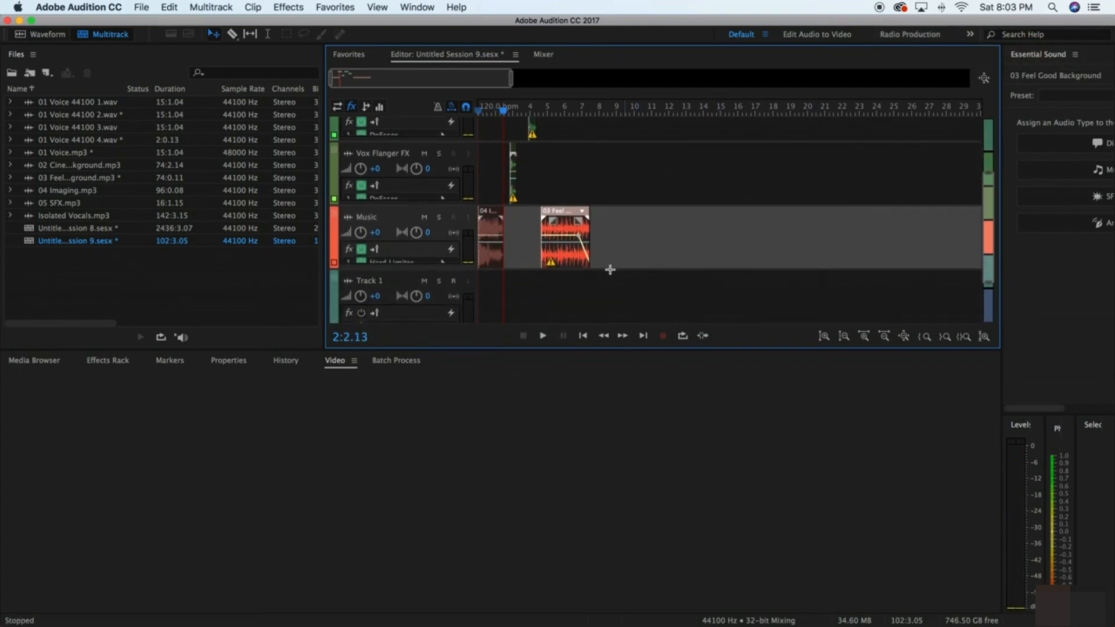
{"action": "scroll", "coordinate": [495, 241], "scroll_direction": "down", "scroll_amount": 3}
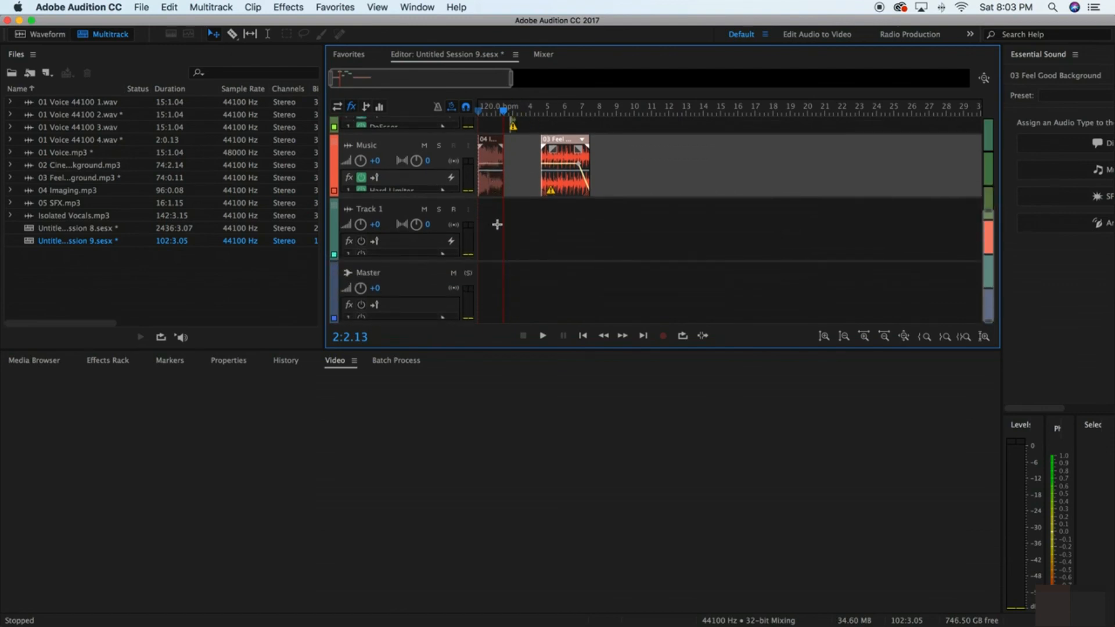
{"action": "scroll", "coordinate": [497, 226], "scroll_direction": "up", "scroll_amount": 6}
{"action": "scroll", "coordinate": [497, 227], "scroll_direction": "up", "scroll_amount": 1}
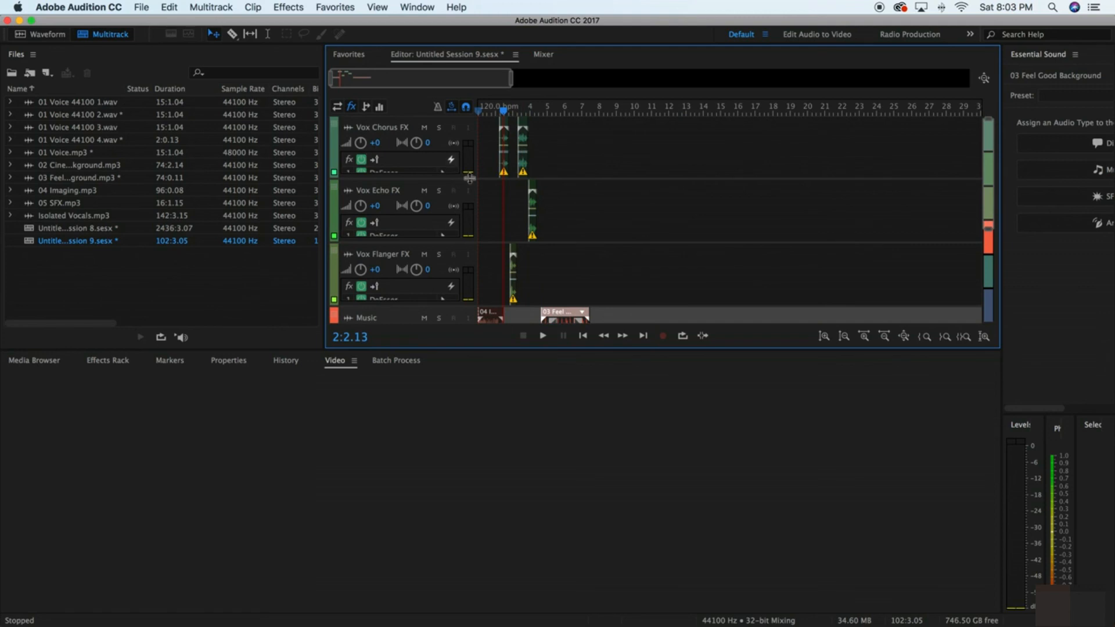
{"action": "scroll", "coordinate": [554, 270], "scroll_direction": "down", "scroll_amount": 2}
{"action": "left_click_drag", "start_coordinate": [506, 115], "coordinate": [540, 113]}
{"action": "scroll", "coordinate": [540, 112], "scroll_direction": "down", "scroll_amount": 1}
{"action": "key", "text": "space"}
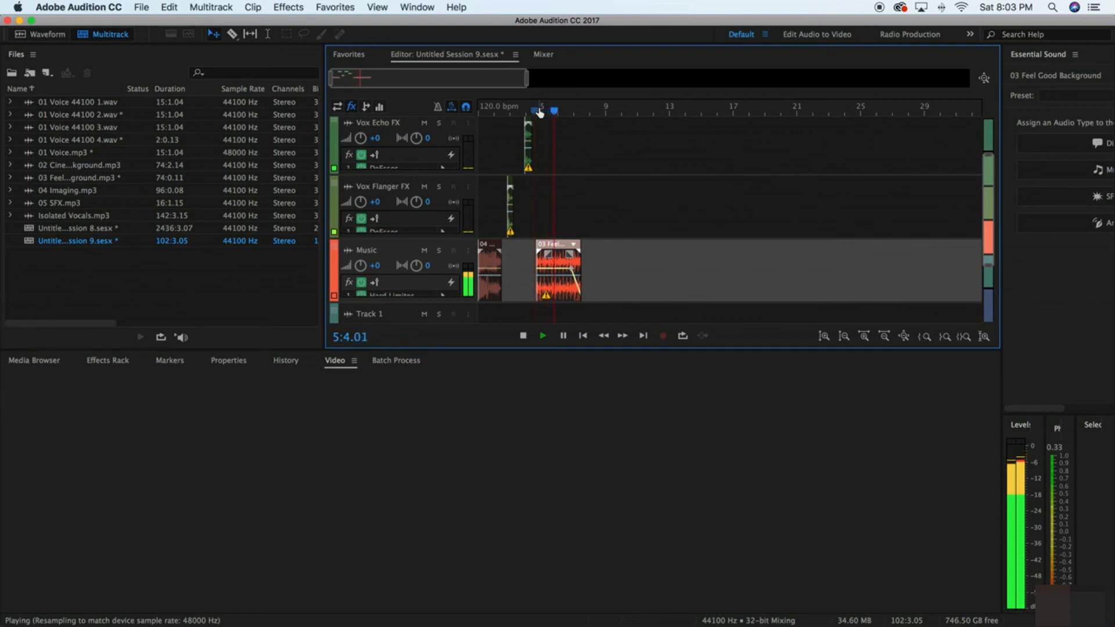
{"action": "key", "text": "space"}
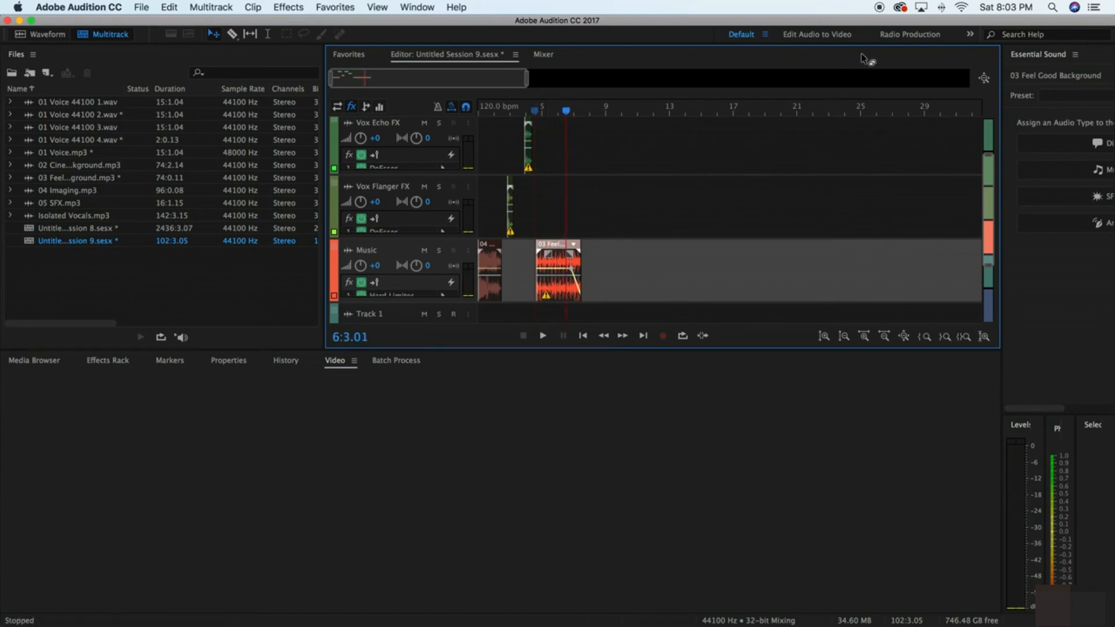